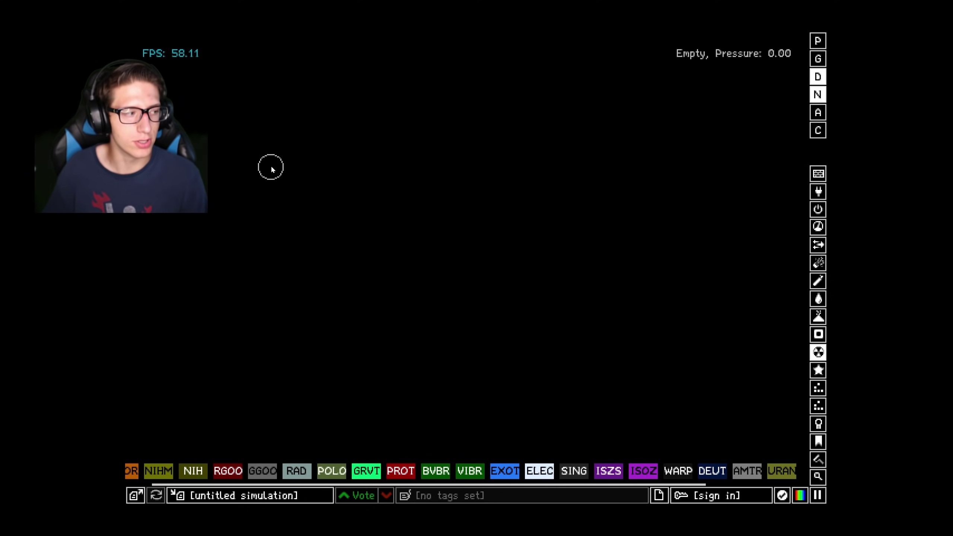
# Browse the element categories and select THOR (thorium) as the drawing material
pyautogui.moveTo(799, 245)
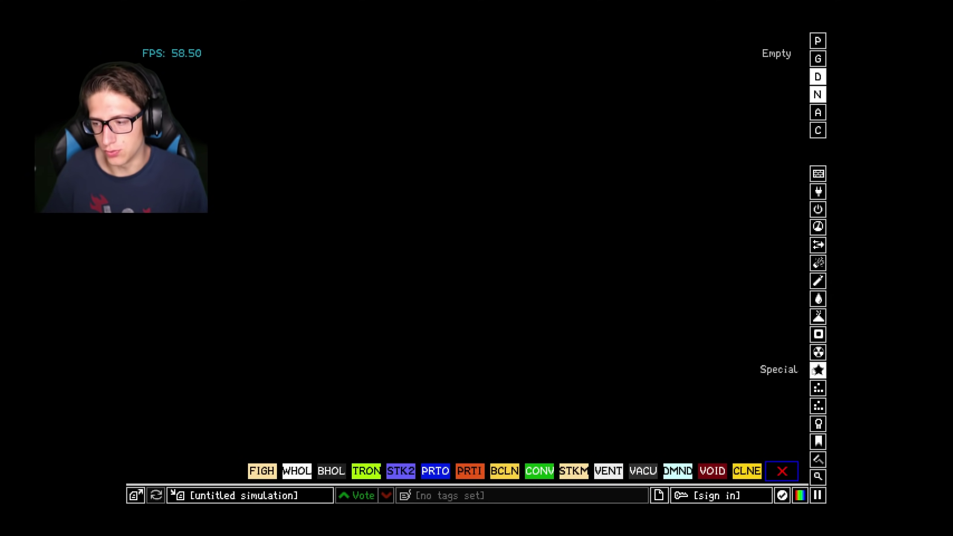
pyautogui.moveTo(817, 352)
pyautogui.click(149, 472)
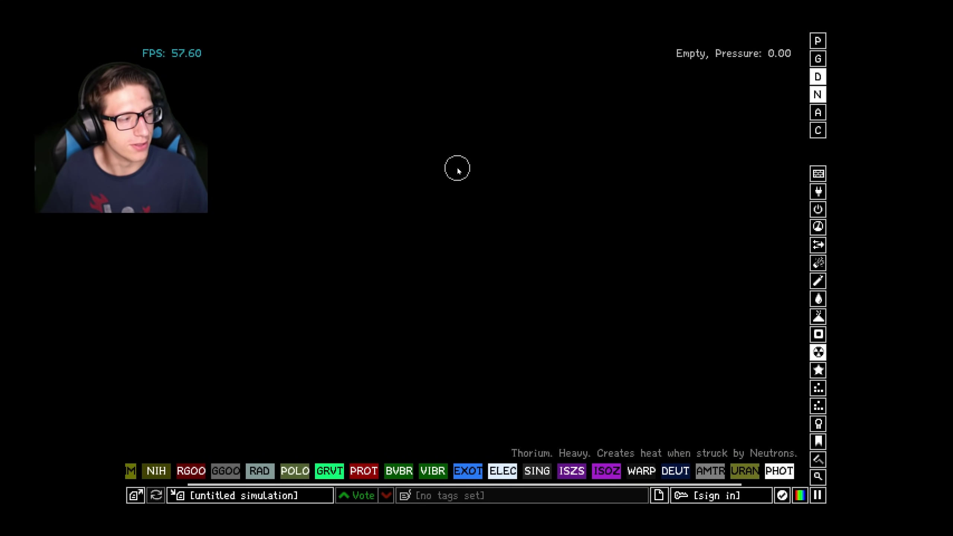
# Select TTAN, draw a large titanium disc, and hollow it into a thin ring
pyautogui.moveTo(818, 334)
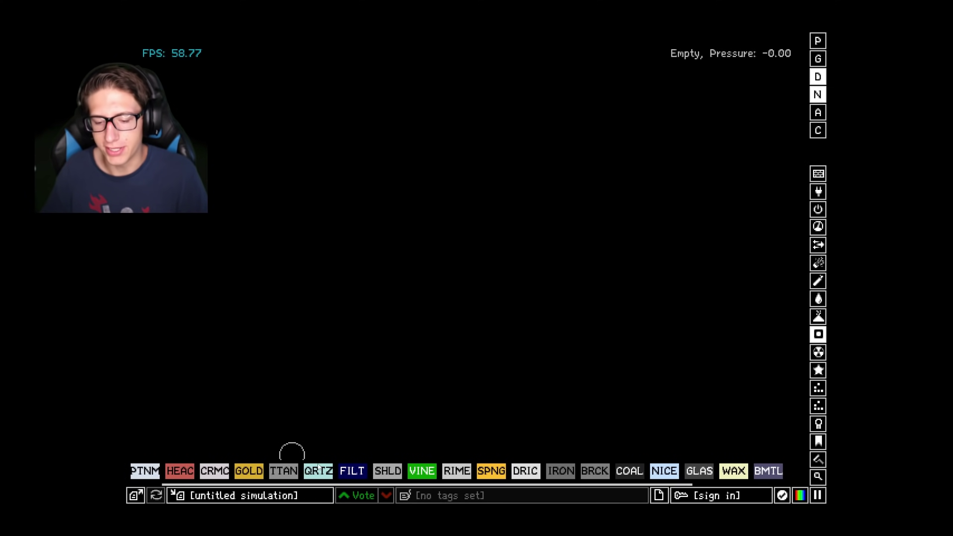
pyautogui.click(283, 471)
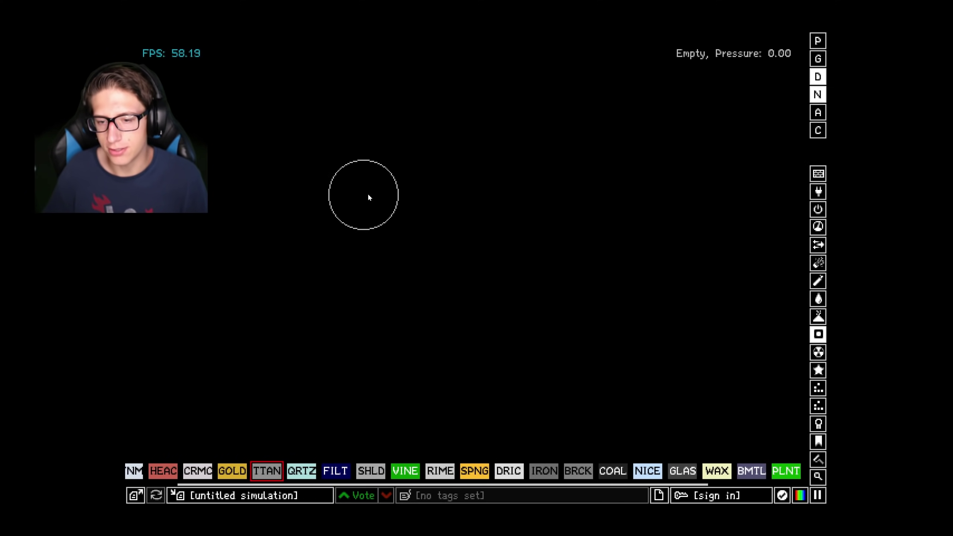
pyautogui.scroll(20, 420, 214)
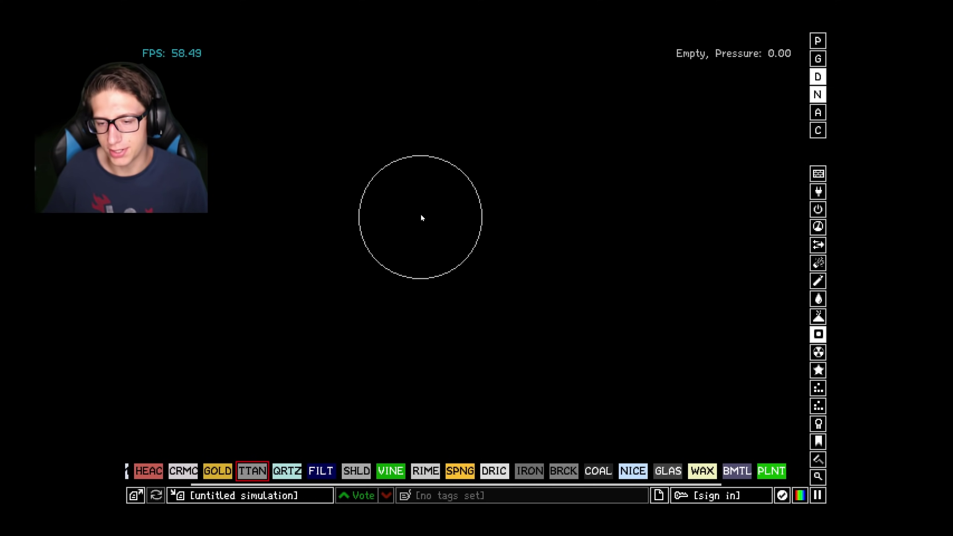
pyautogui.click(427, 237)
pyautogui.scroll(-4, 426, 237)
pyautogui.rightClick(426, 237)
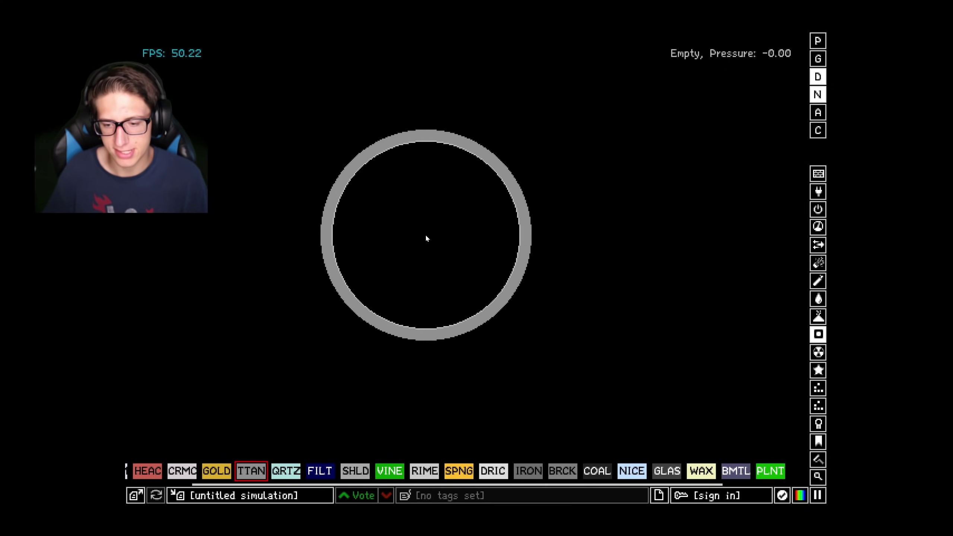
# Select THOR and pour a layer of thorium into the bottom of the ring
pyautogui.scroll(-20, 427, 239)
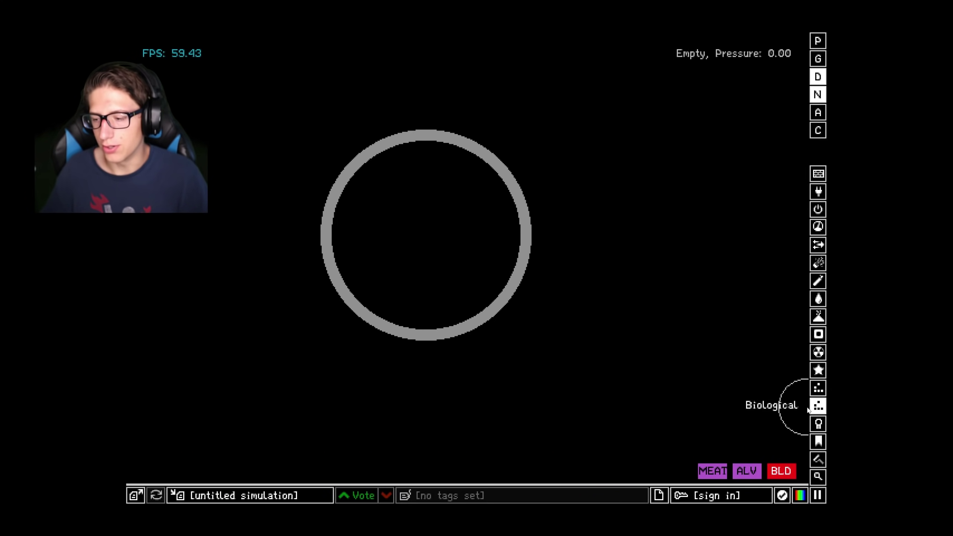
pyautogui.moveTo(818, 352)
pyautogui.click(135, 471)
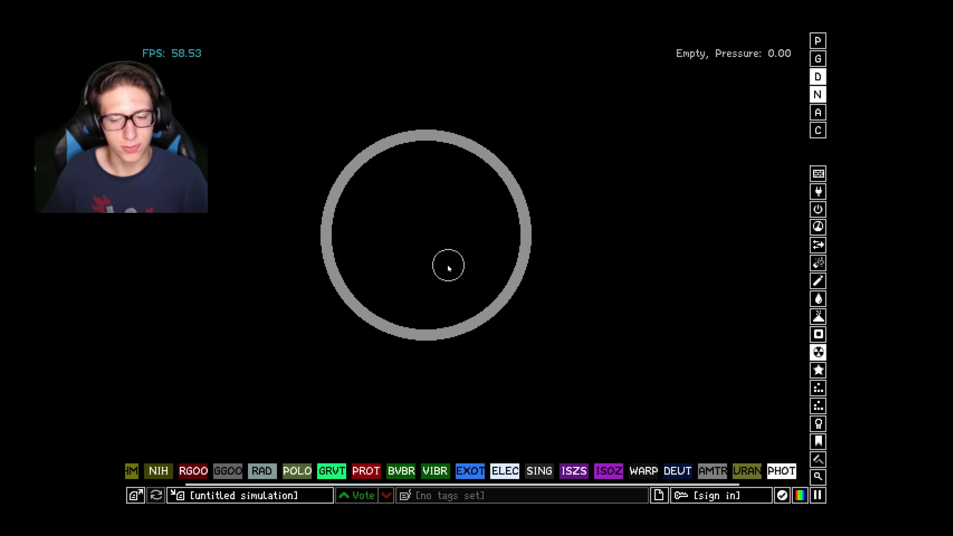
pyautogui.moveTo(499, 262)
pyautogui.mouseDown()
pyautogui.moveTo(361, 272)
pyautogui.moveTo(440, 295)
pyautogui.mouseUp()
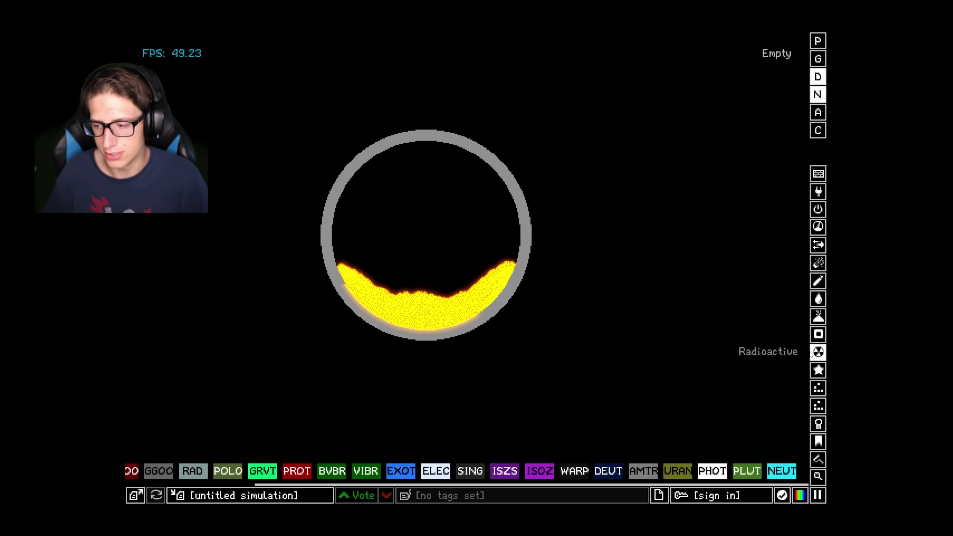
pyautogui.click(781, 471)
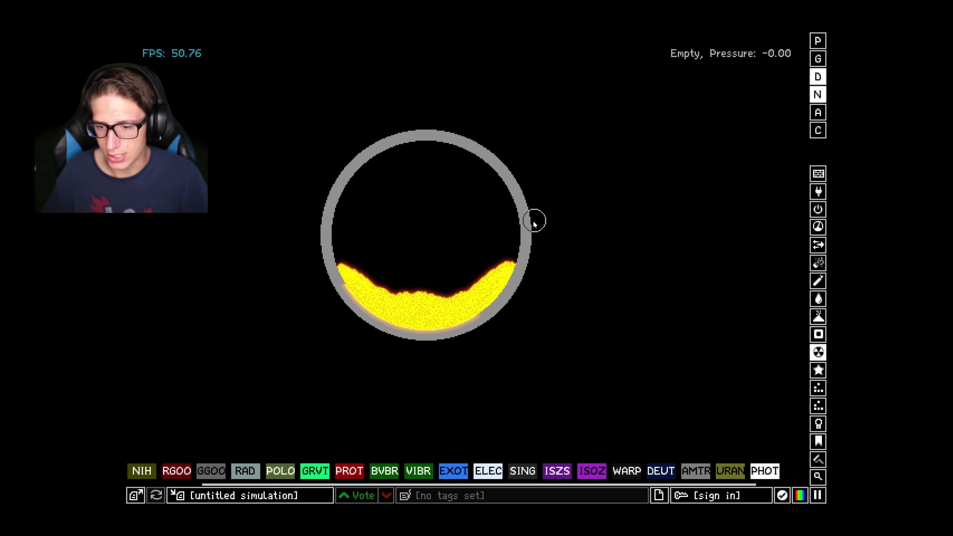
# Search 'clone' and place CLNE at the centre of the ring
pyautogui.click(817, 476)
pyautogui.write('clone')
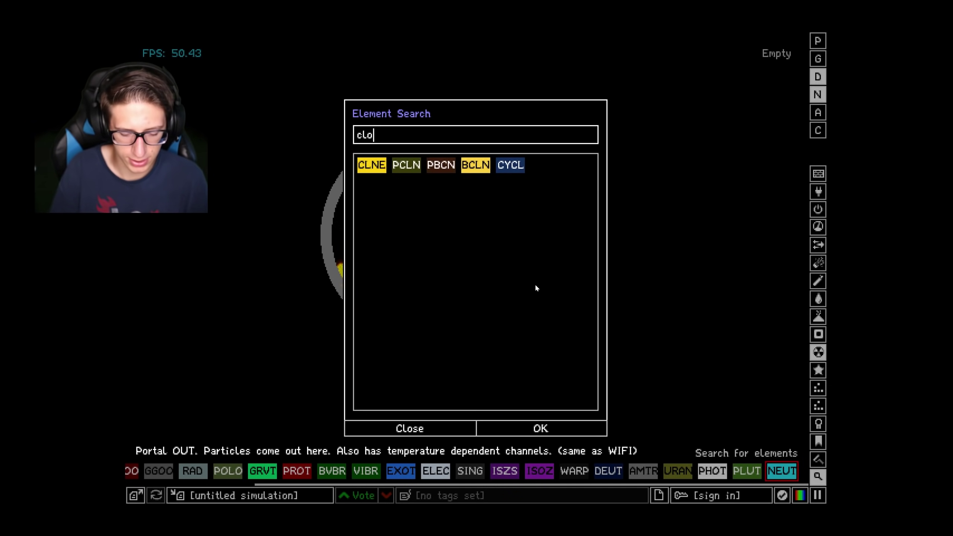
pyautogui.click(405, 168)
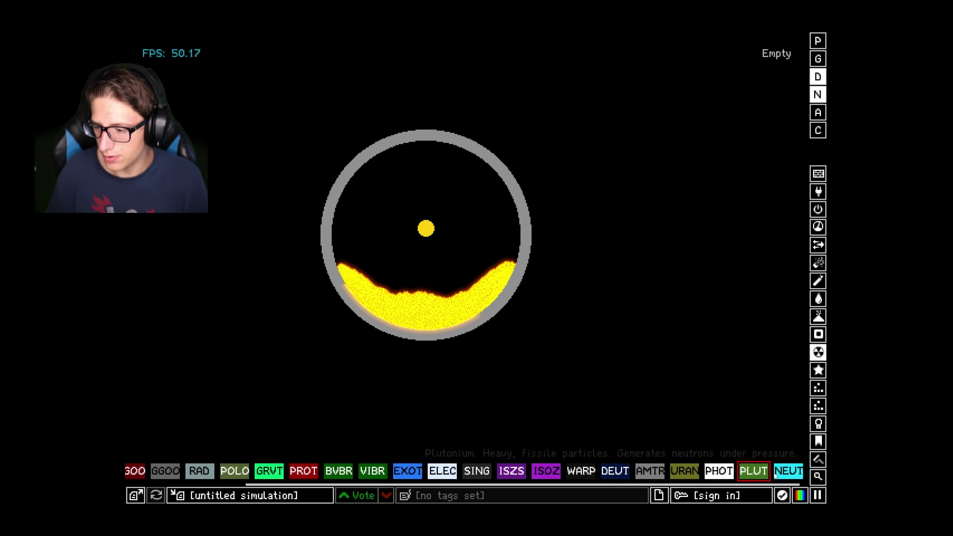
# Feed neutrons into the clone and let the reactor run until it melts down
pyautogui.click(792, 473)
pyautogui.click(425, 227)
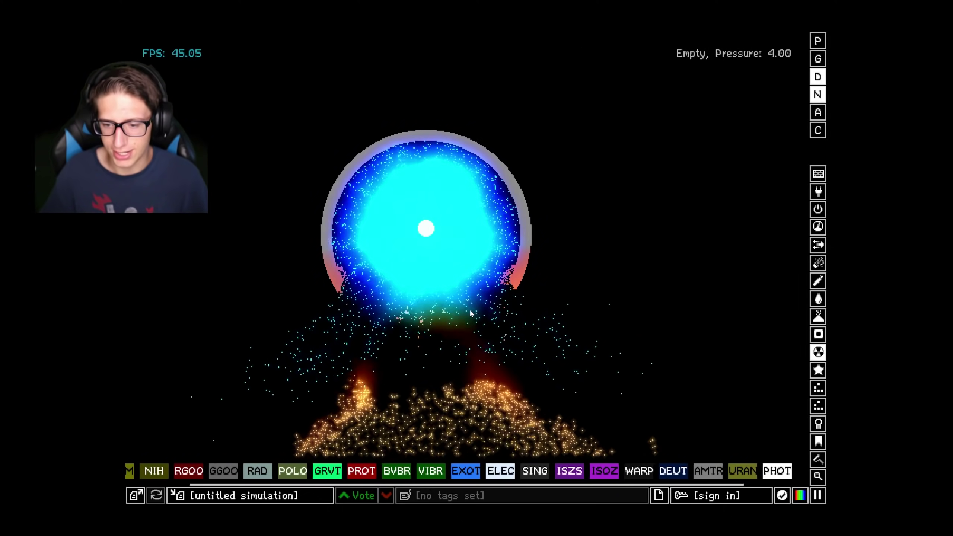
pyautogui.scroll(3, 481, 336)
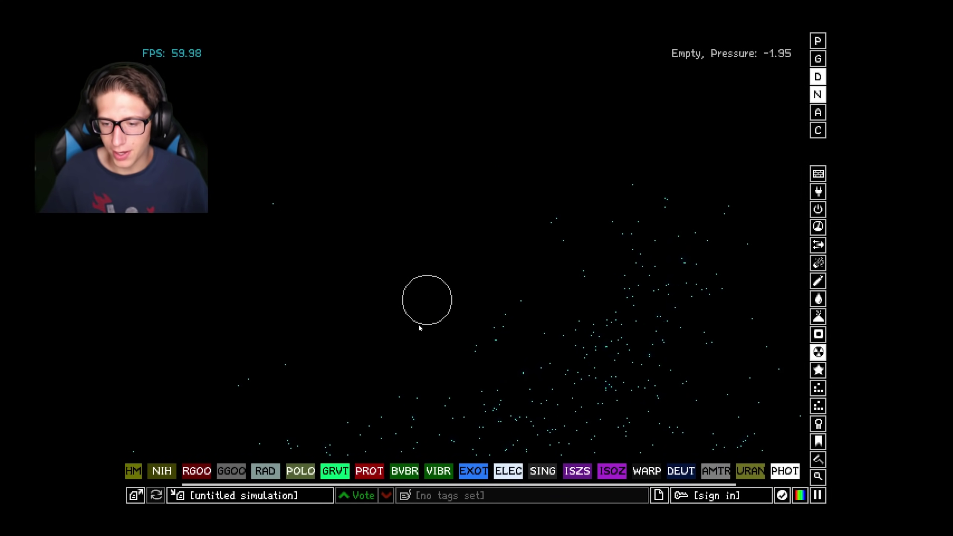
# Draw a large titanium disc and hollow it into a ring
pyautogui.moveTo(817, 245)
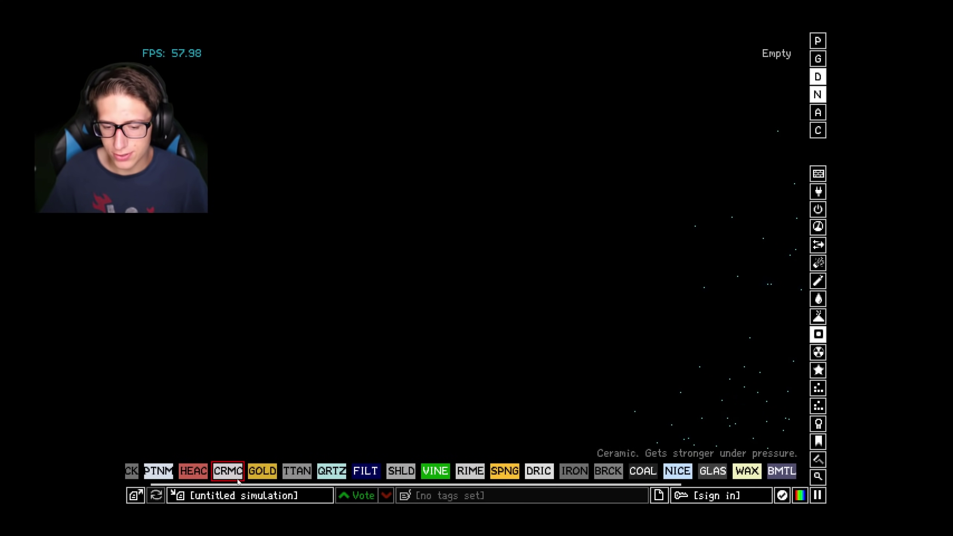
pyautogui.scroll(10, 450, 214)
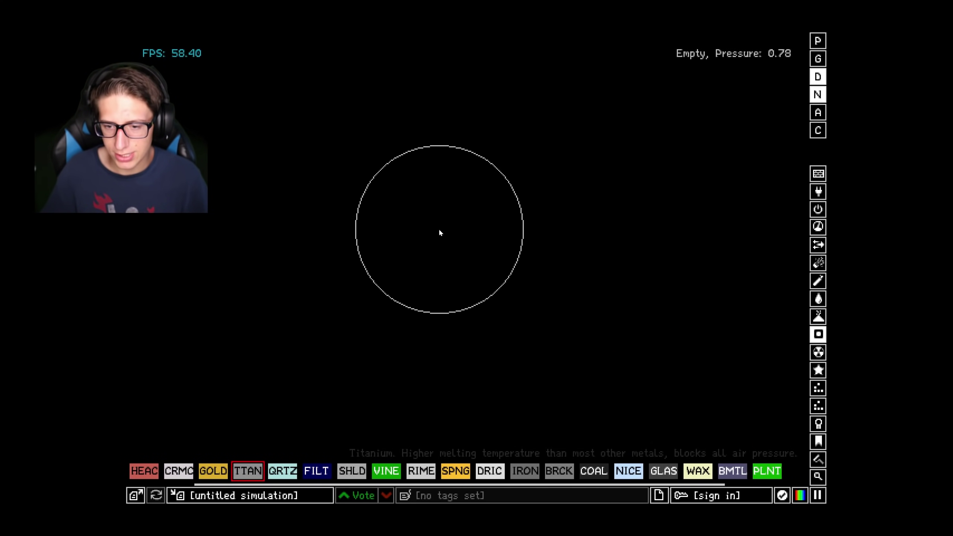
pyautogui.click(438, 229)
pyautogui.rightClick(439, 229)
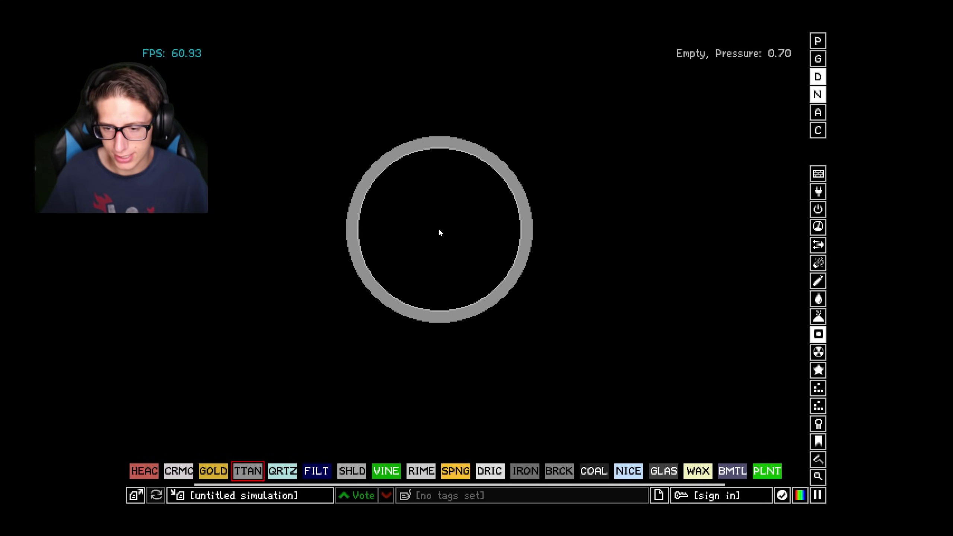
# Switch to a wide square brush and erase the top half of the ring into a bowl
pyautogui.press('Tab')
pyautogui.scroll(2, 429, 165)
pyautogui.scroll(2, 425, 140)
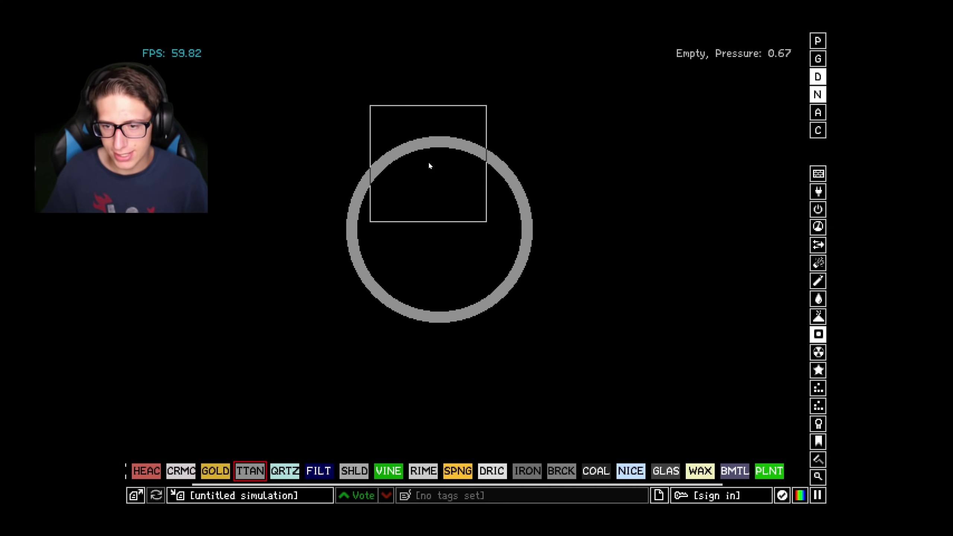
pyautogui.scroll(8, 429, 161)
pyautogui.rightClick(439, 167)
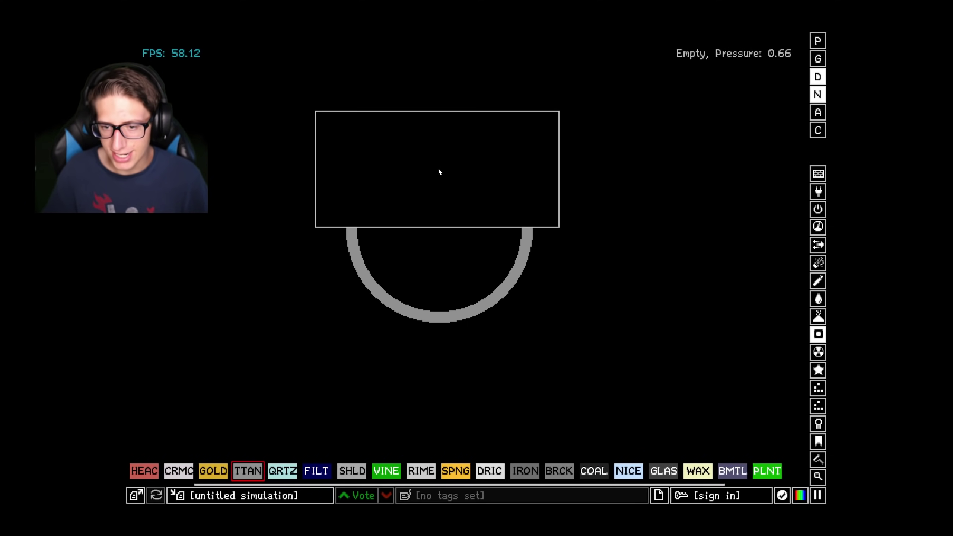
pyautogui.scroll(-5, 724, 271)
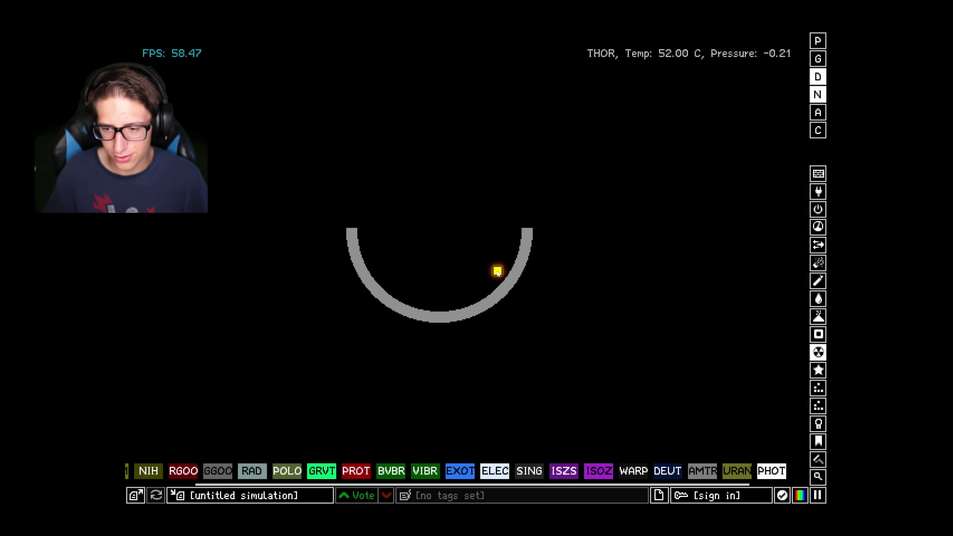
# Fill the bowl with thorium, top it with water, and add a puff of neutrons above
pyautogui.moveTo(496, 271); pyautogui.dragTo(422, 287)
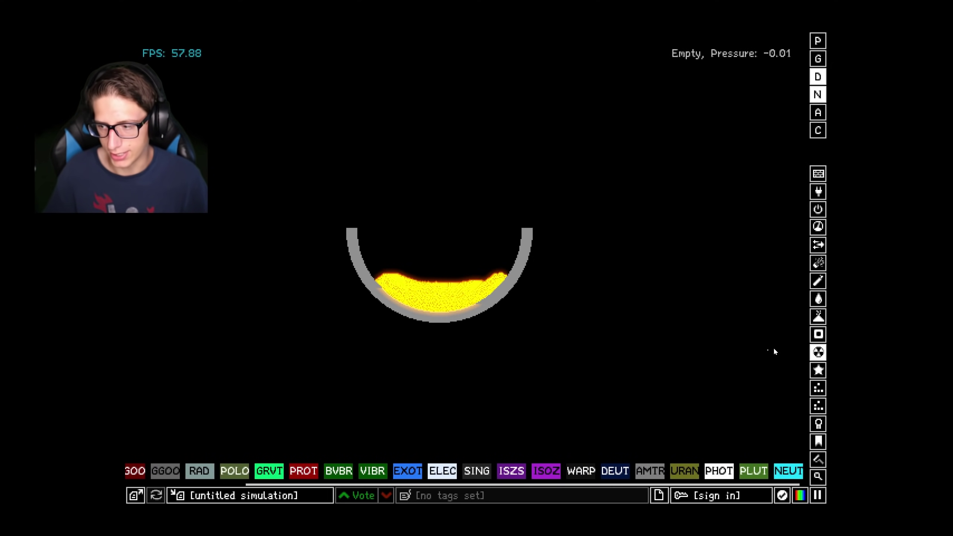
pyautogui.moveTo(817, 338)
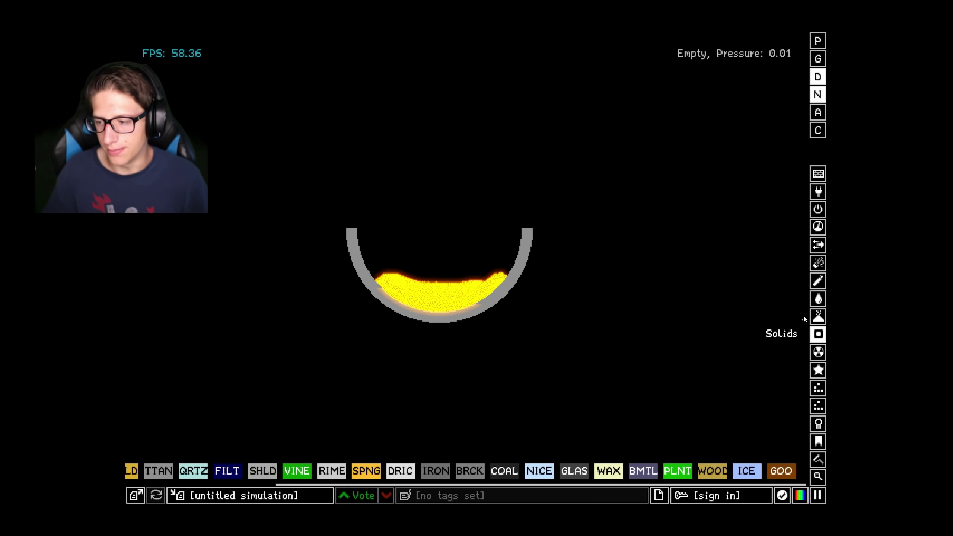
pyautogui.moveTo(820, 264)
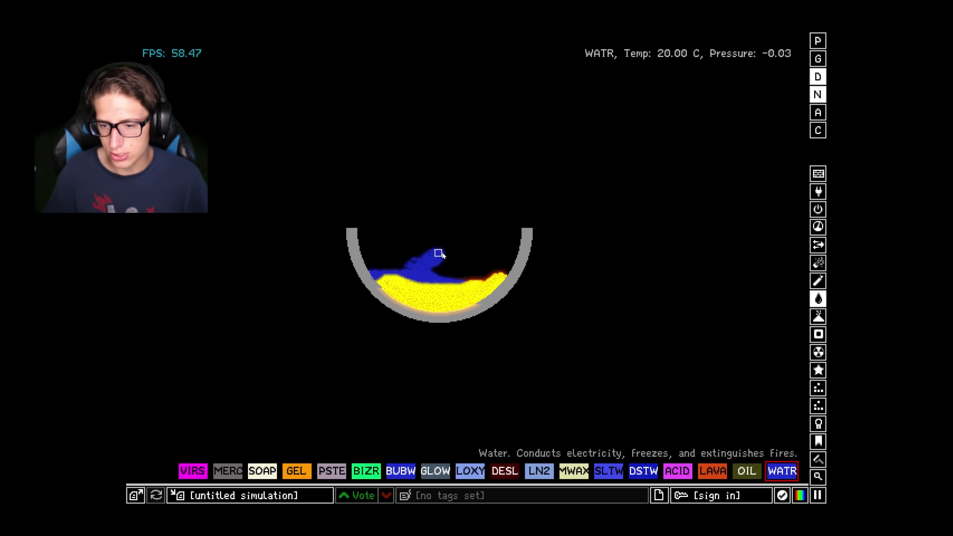
pyautogui.moveTo(438, 253); pyautogui.dragTo(487, 248)
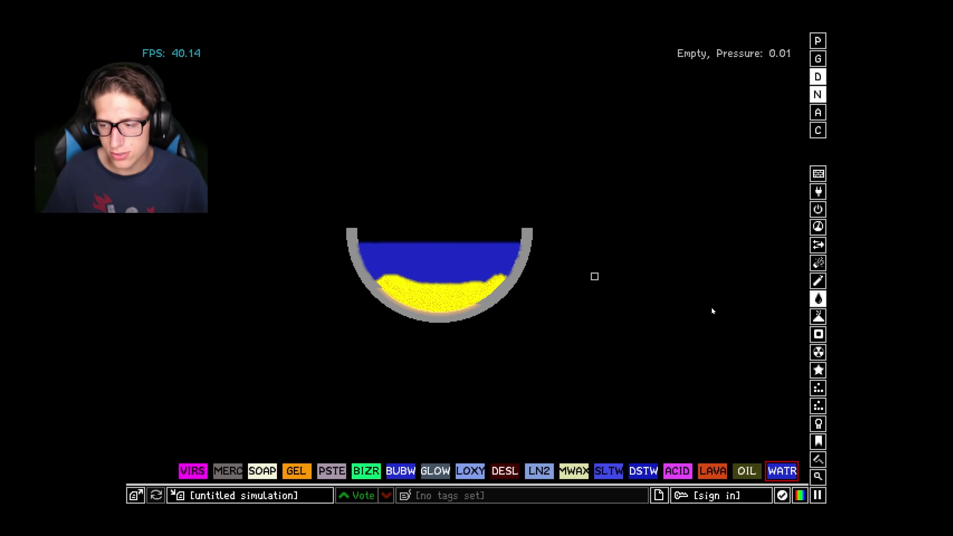
pyautogui.click(781, 471)
pyautogui.click(428, 218)
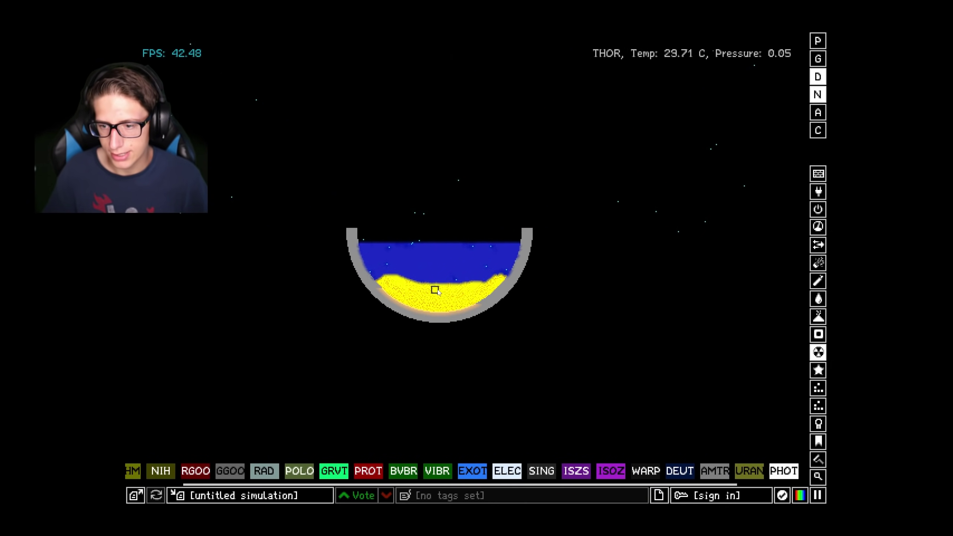
# Search 'clone' and select the CLNE element
pyautogui.click(818, 476)
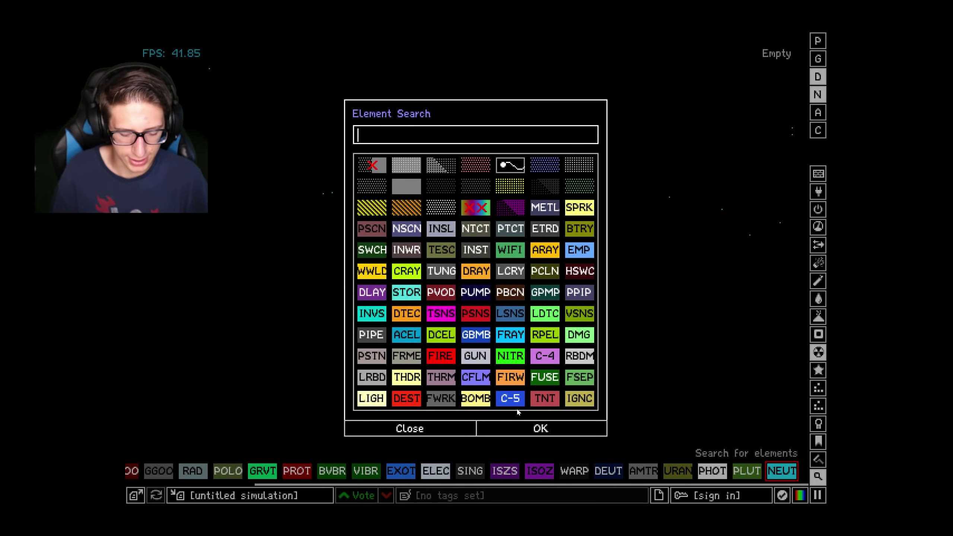
pyautogui.write('clone')
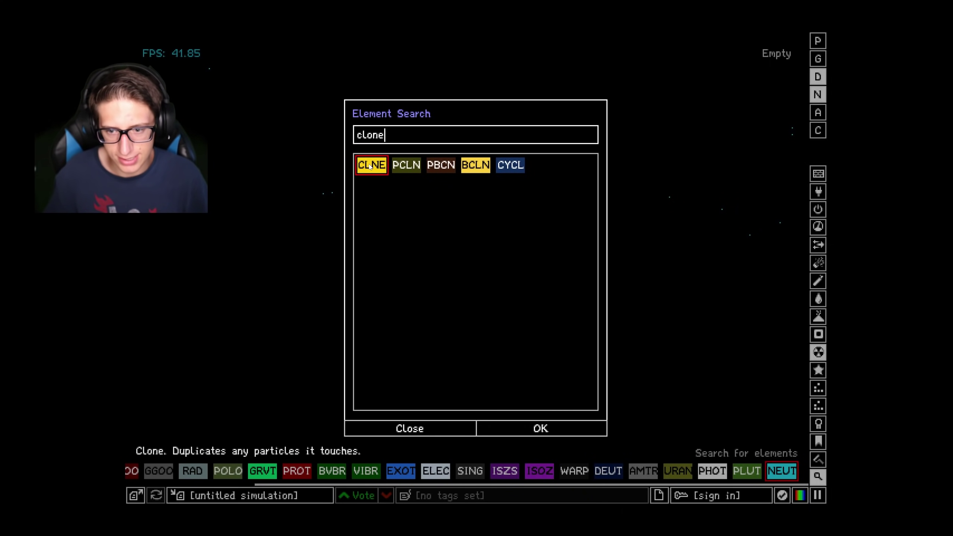
pyautogui.click(370, 167)
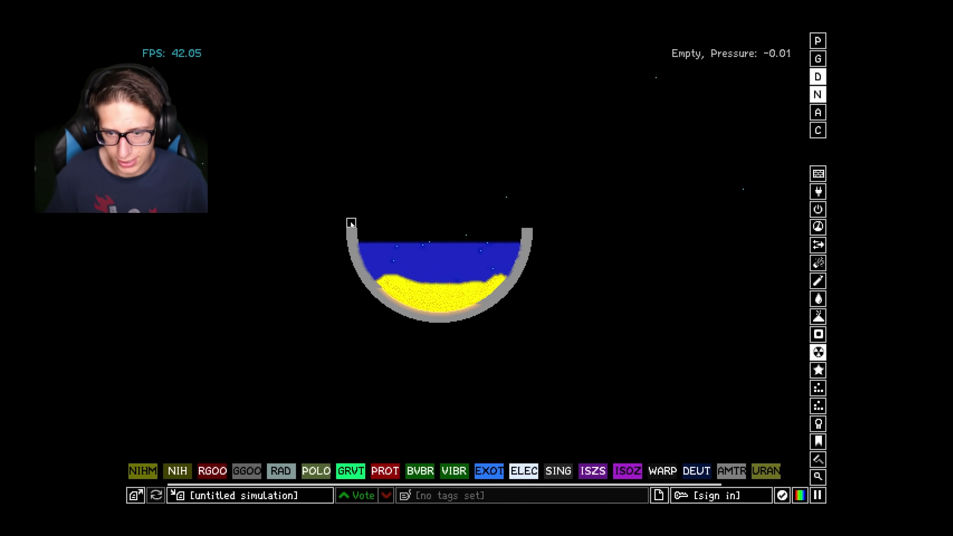
# Draw a titanium lid over the bowl, open a central gap, and add two chimney walls
pyautogui.moveTo(351, 223); pyautogui.dragTo(527, 223)
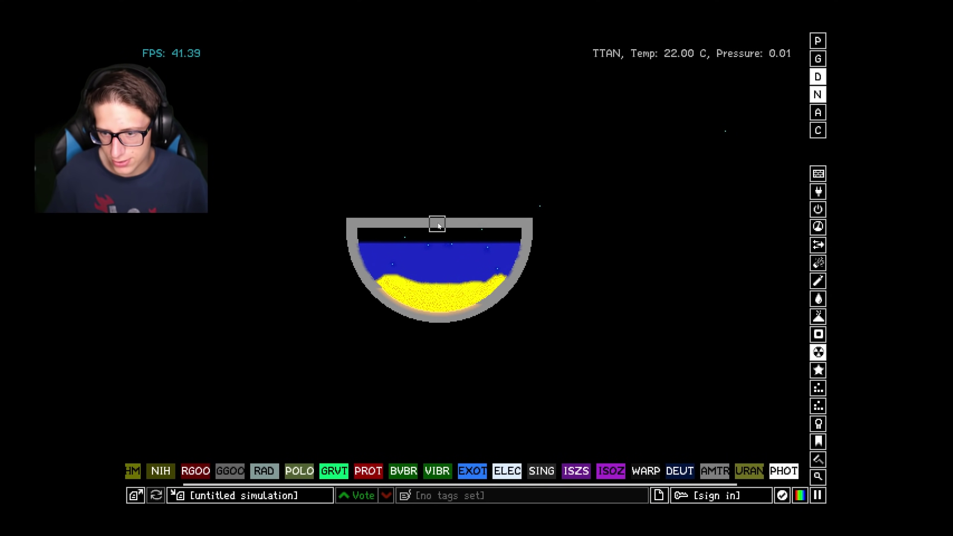
pyautogui.rightClick(441, 223)
pyautogui.scroll(-4, 453, 214)
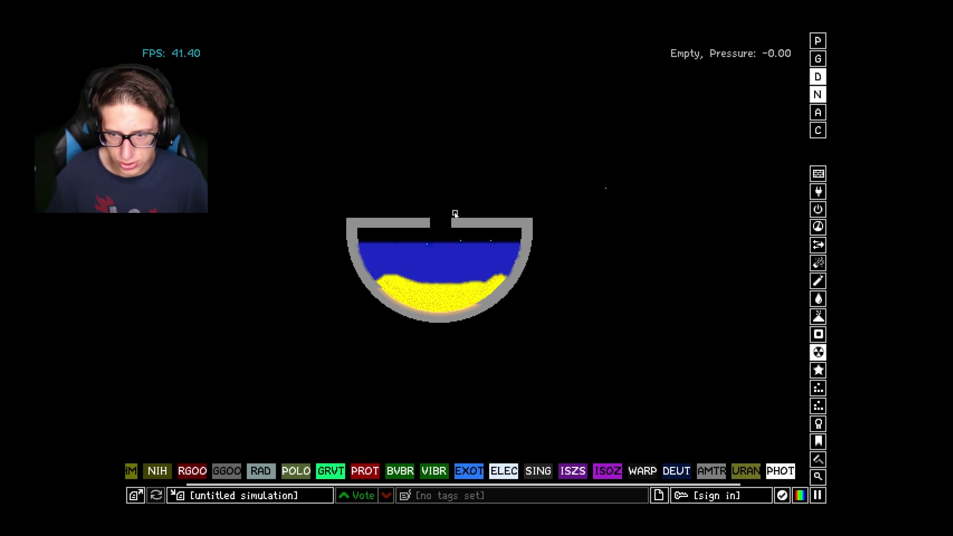
pyautogui.moveTo(454, 191); pyautogui.dragTo(454, 189)
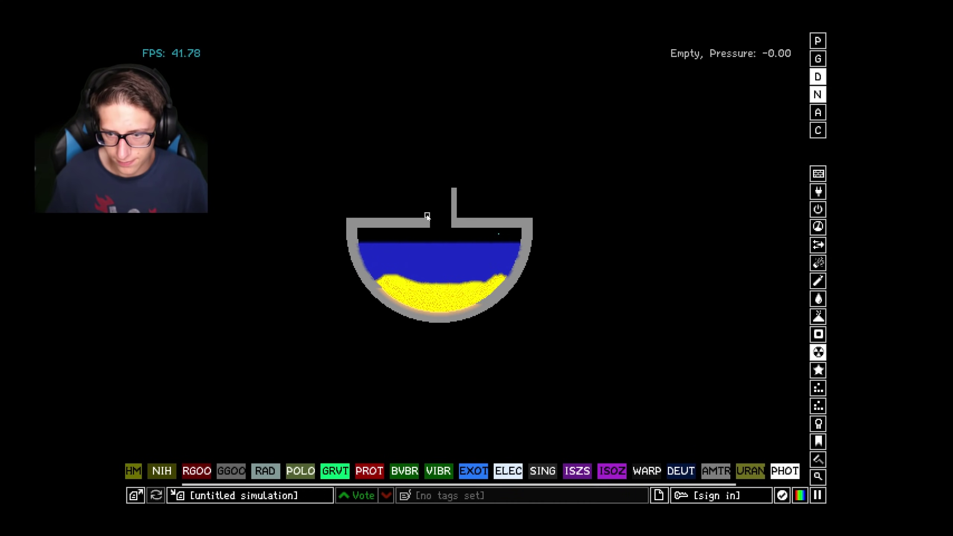
pyautogui.moveTo(429, 194); pyautogui.dragTo(428, 191)
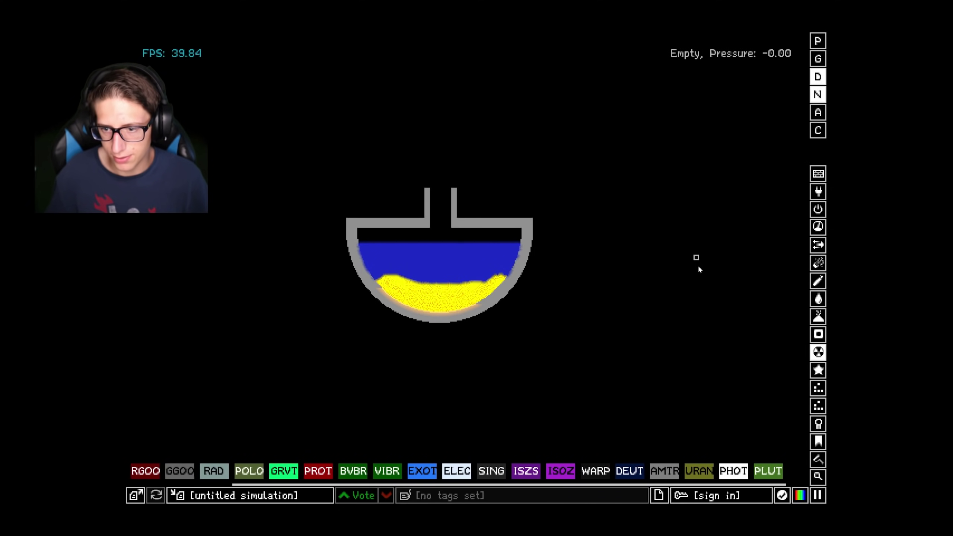
# Select CLNE by searching 'clone' and place clone dots just under the lid
pyautogui.moveTo(818, 298)
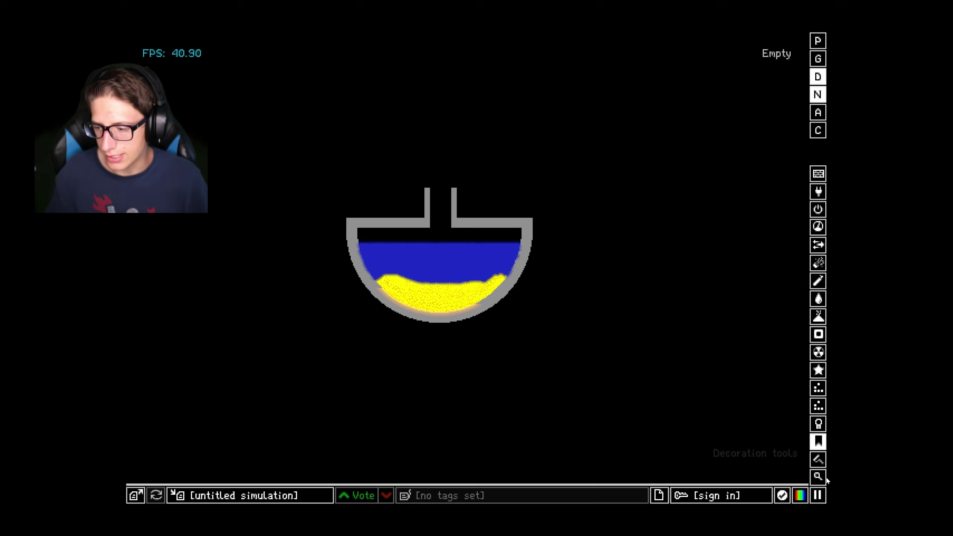
pyautogui.click(800, 436)
pyautogui.write('clone')
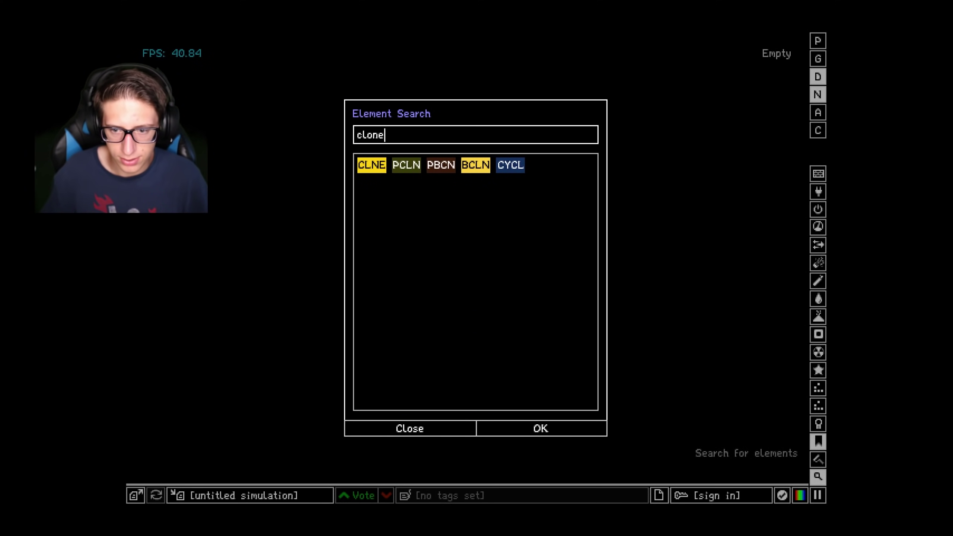
pyautogui.press('Return')
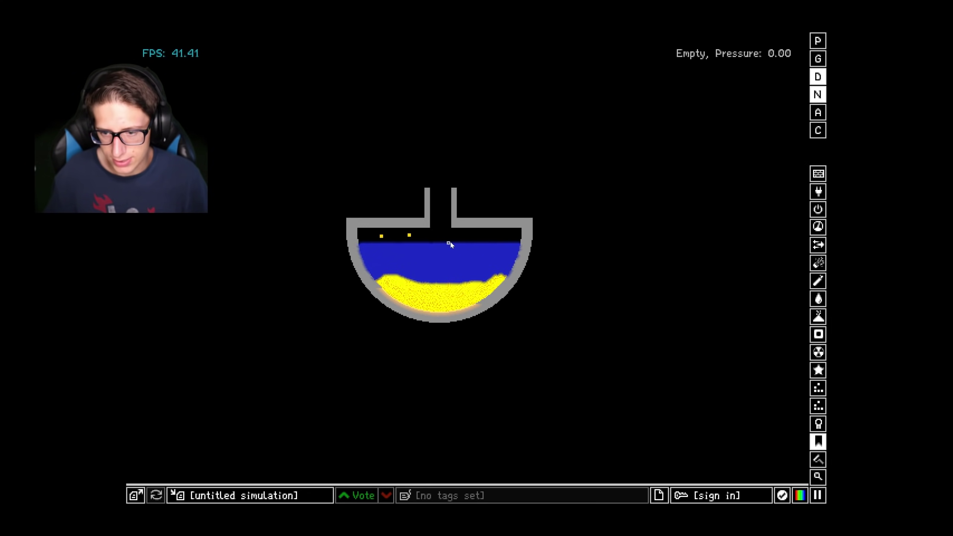
pyautogui.click(498, 236)
# Select NEUT and release neutrons into the upper right of the bowl to start the reactor
pyautogui.moveTo(818, 352)
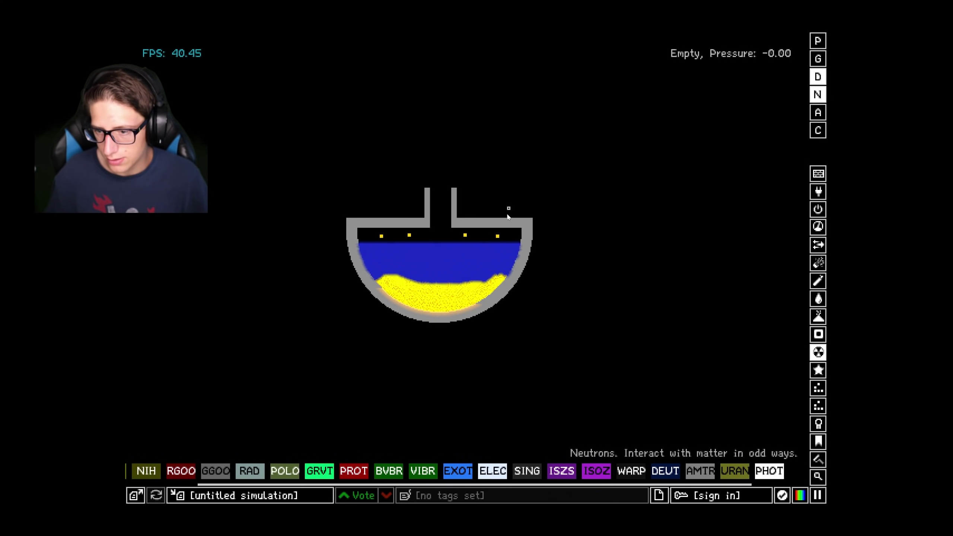
pyautogui.click(494, 233)
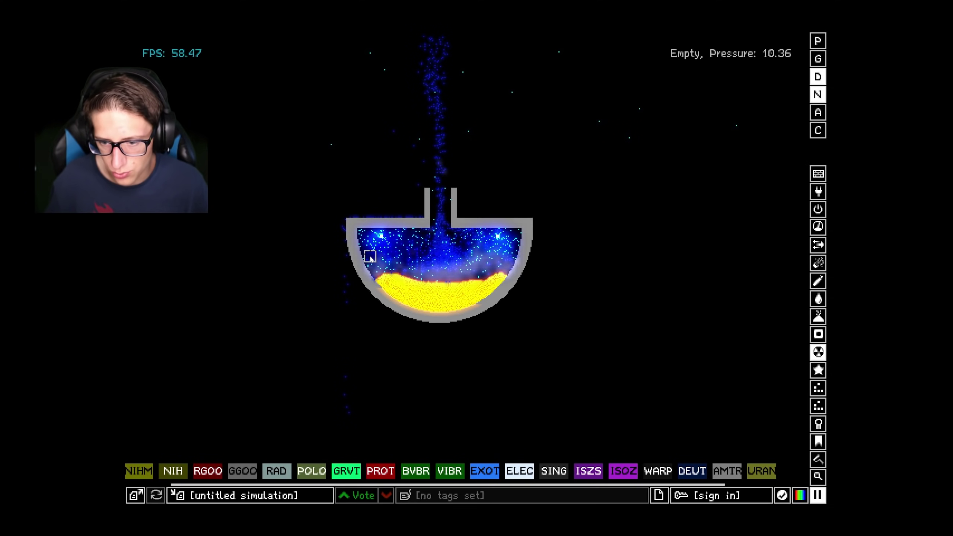
# Erase the lid left of the chimney and paint a titanium chamber over the opening
pyautogui.rightClick(402, 221)
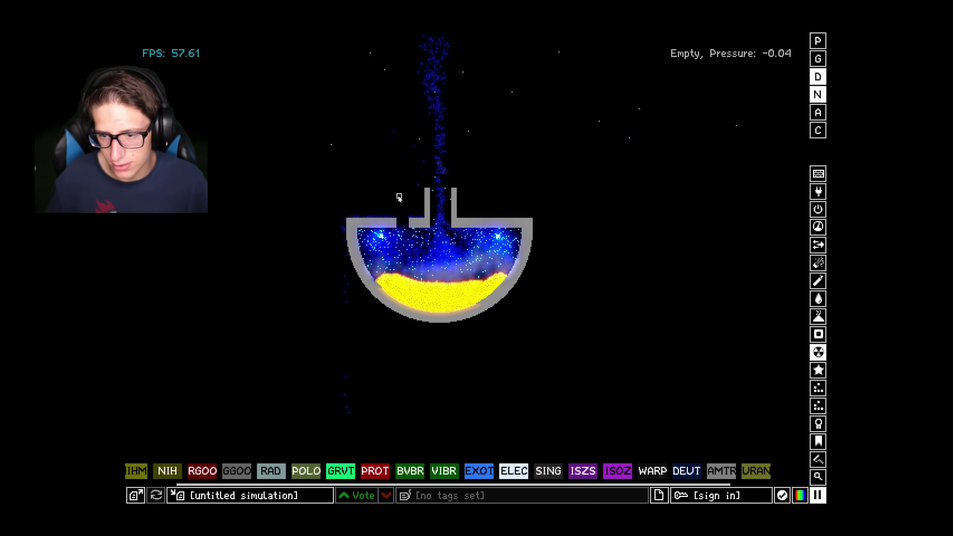
pyautogui.scroll(8, 403, 199)
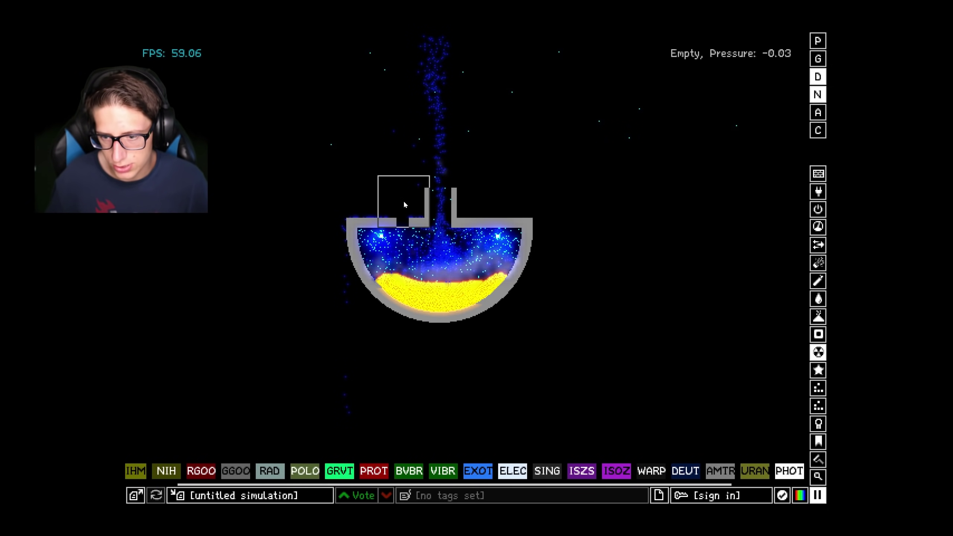
pyautogui.click(403, 203)
pyautogui.scroll(-8, 404, 204)
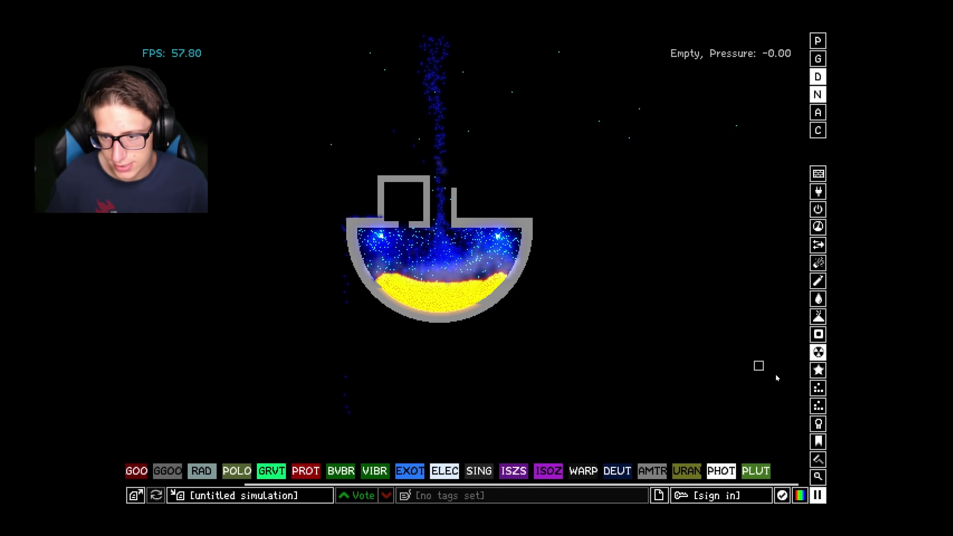
# Search 'clone' and select CLNE to place inside the chamber
pyautogui.click(818, 476)
pyautogui.write('clo')
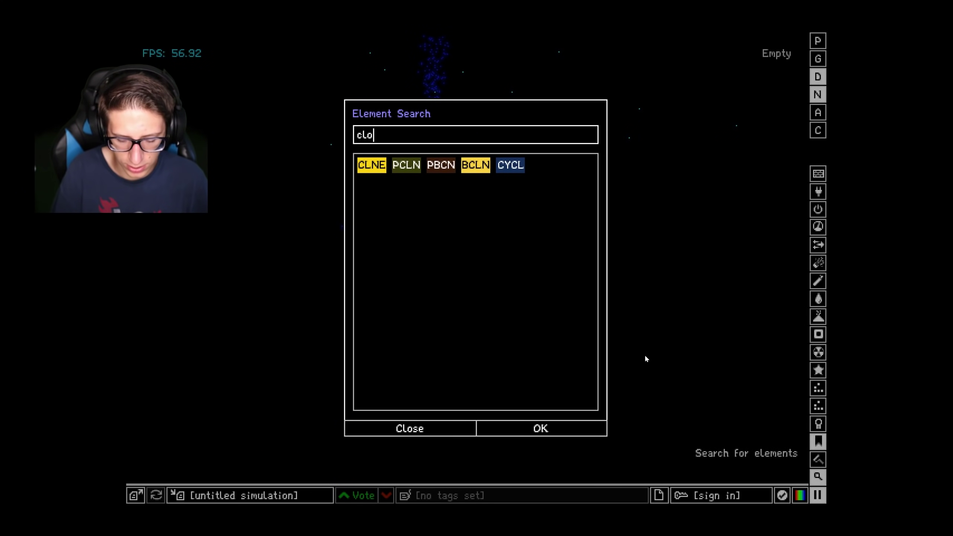
pyautogui.write('ne')
pyautogui.press('Return')
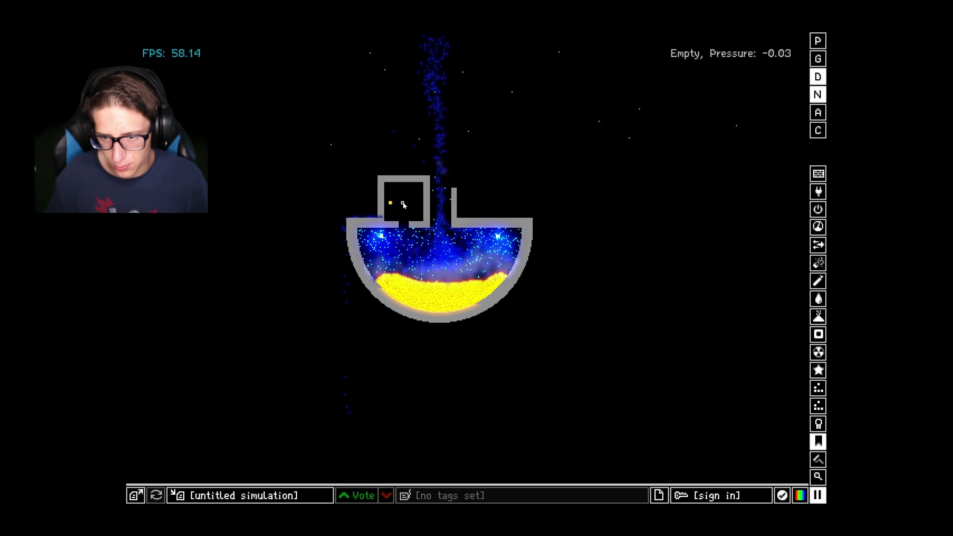
pyautogui.moveTo(818, 298)
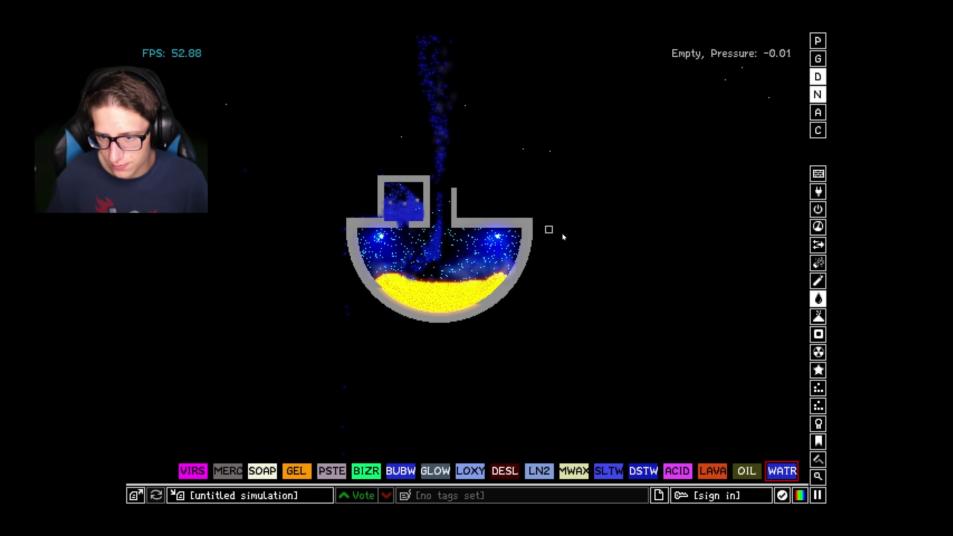
# Paint a fan wall in the small chamber and aim it down toward the thorium
pyautogui.moveTo(816, 174)
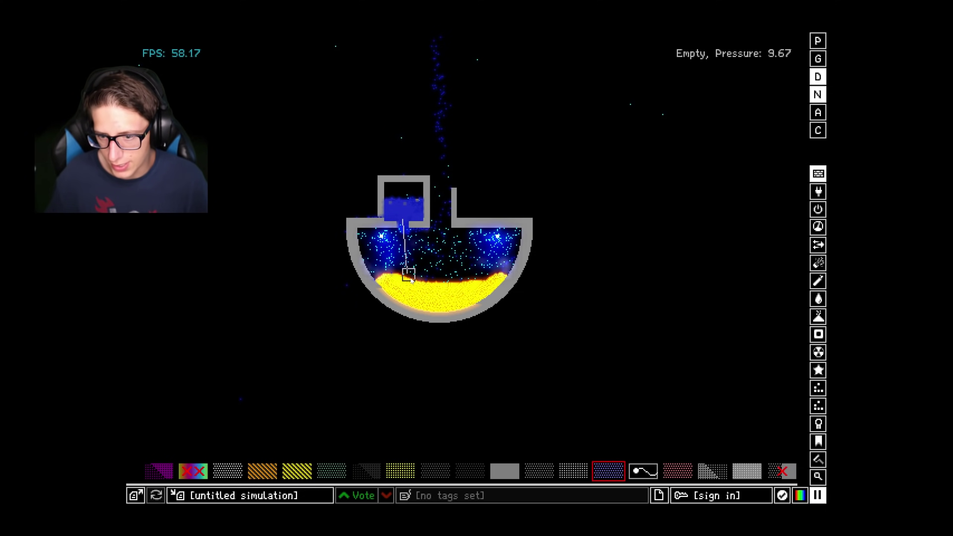
pyautogui.moveTo(412, 285); pyautogui.dragTo(413, 286)
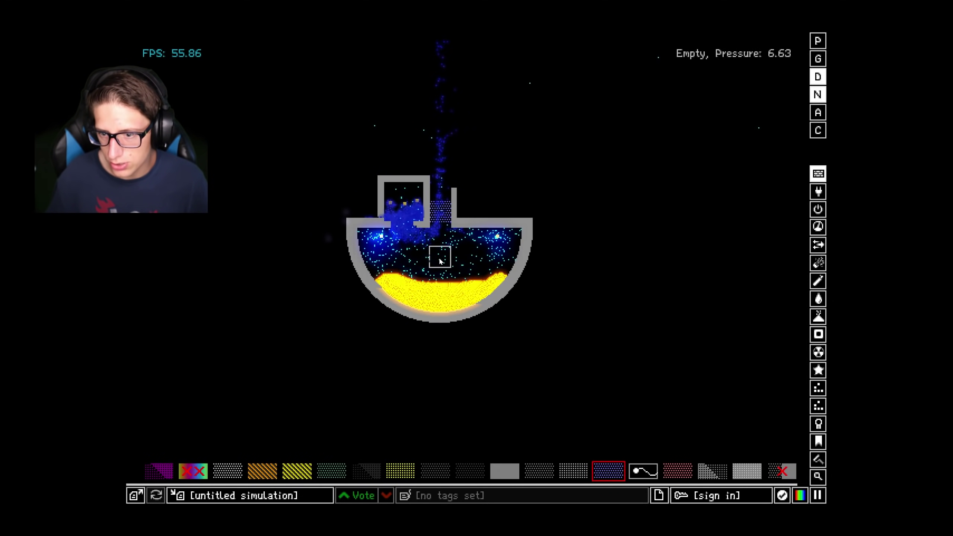
pyautogui.moveTo(404, 221); pyautogui.dragTo(440, 433)
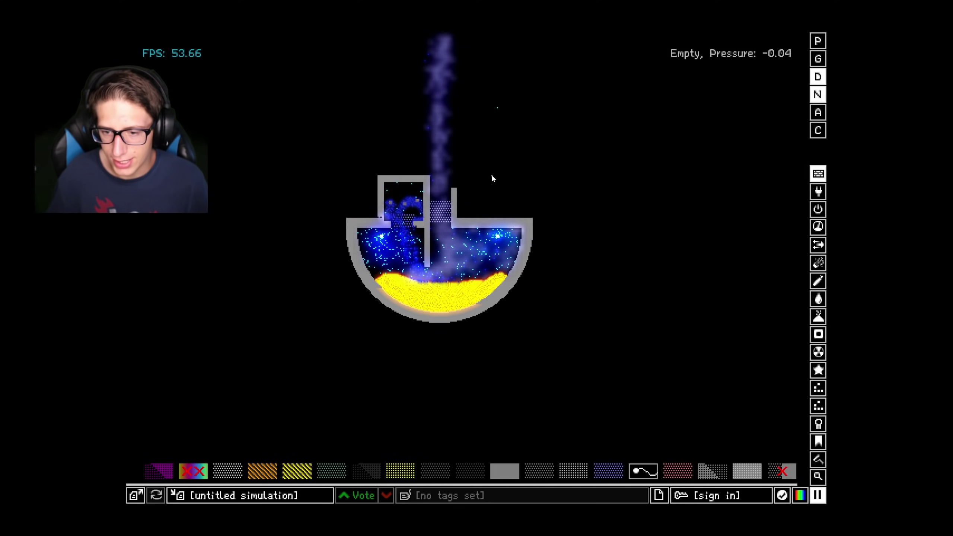
# Copy the reactor's left chamber with a Ctrl+C area selection
pyautogui.hotkey('ctrl', 'c')
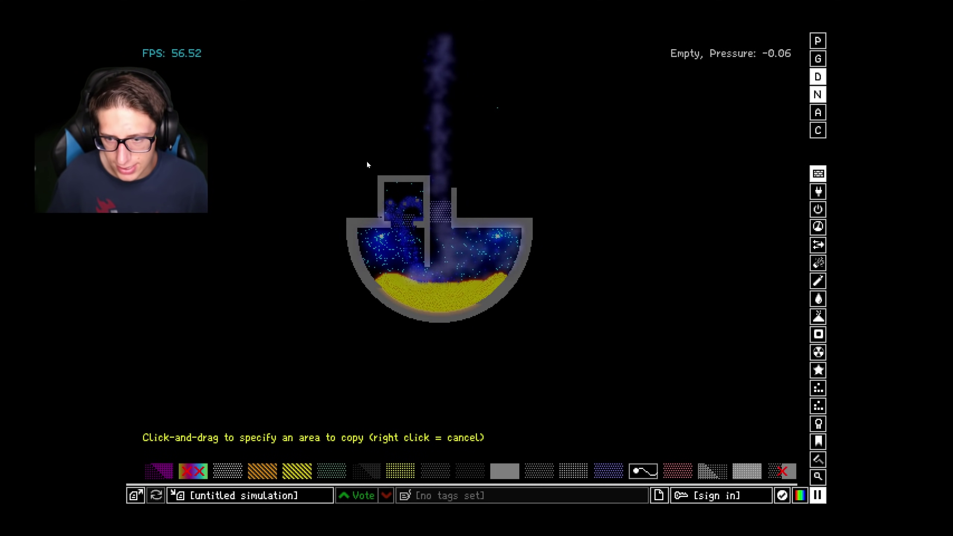
pyautogui.moveTo(359, 154); pyautogui.dragTo(446, 272)
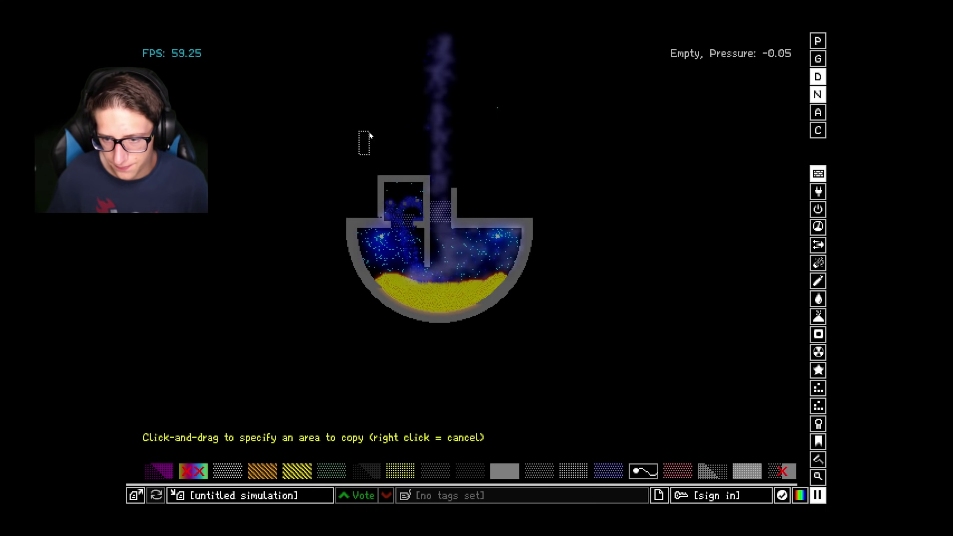
pyautogui.moveTo(383, 268); pyautogui.dragTo(438, 374)
# Undo the misplaced pastes and hold a horizontally mirrored chamber copy over the right side
pyautogui.hotkey('ctrl', 'v')
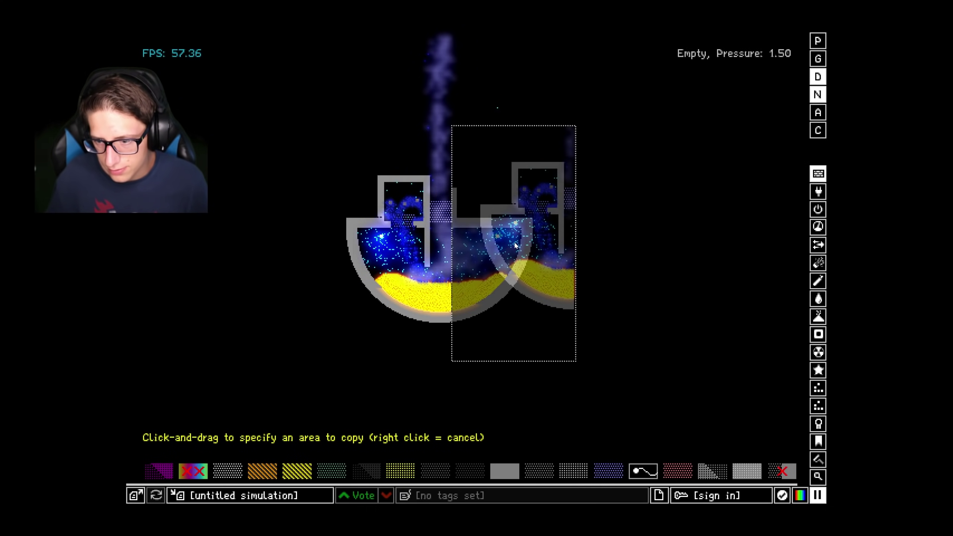
pyautogui.click(498, 256)
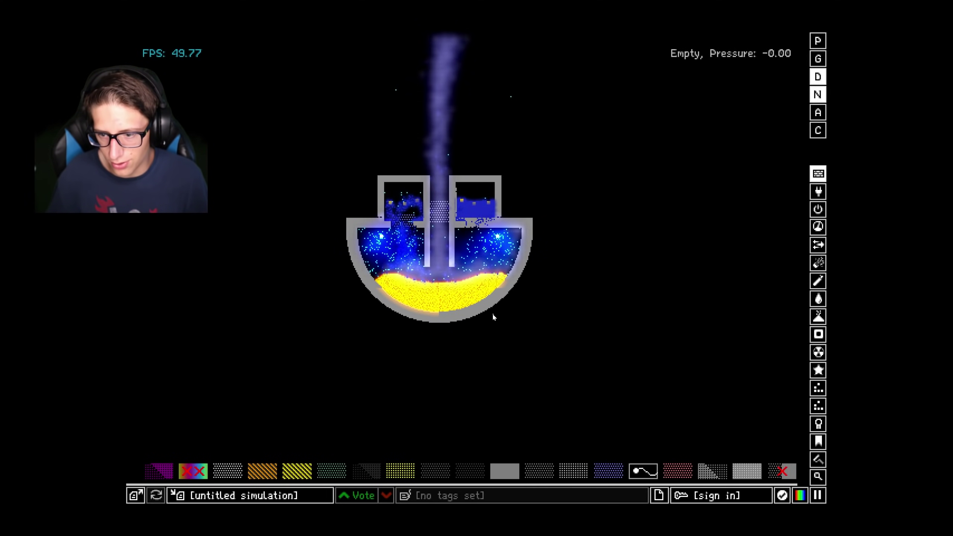
pyautogui.hotkey('ctrl', 'z')
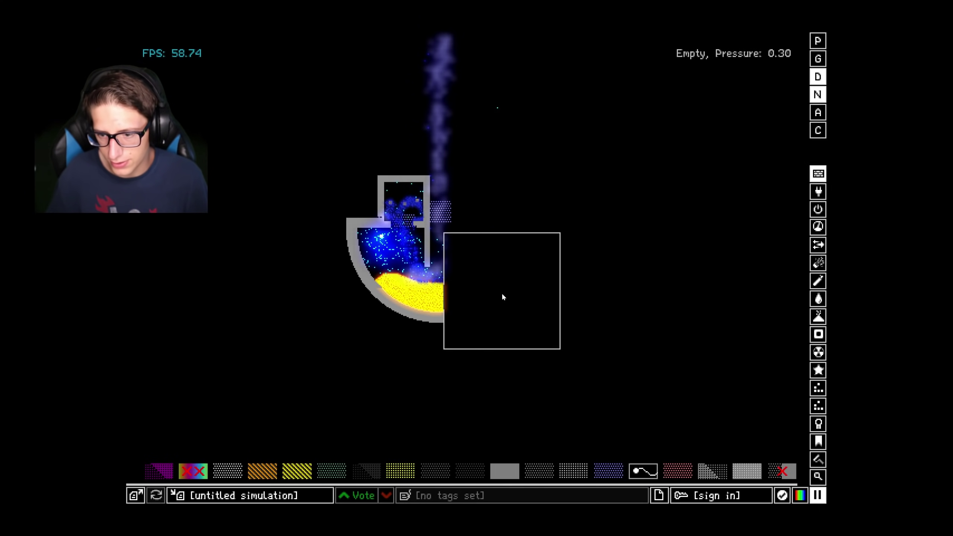
pyautogui.hotkey('ctrl', 'v')
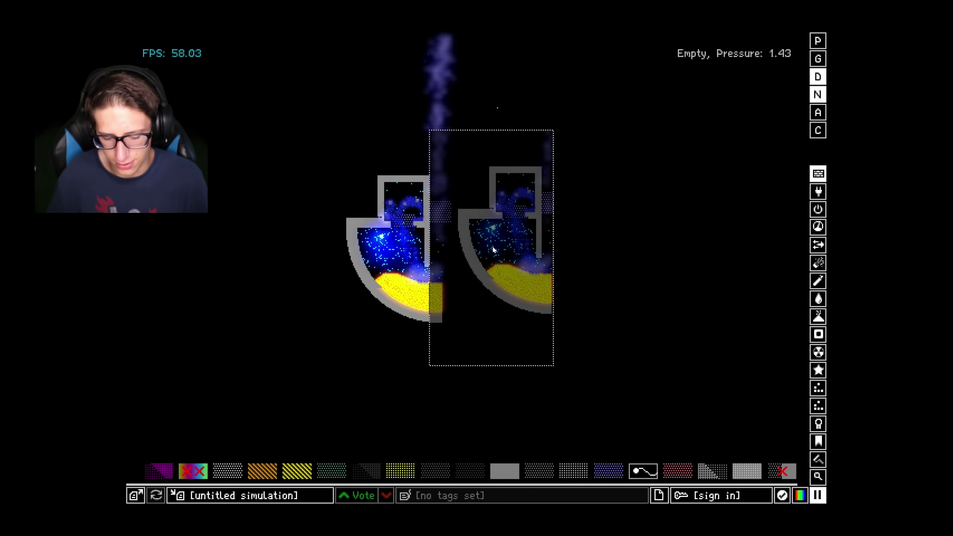
pyautogui.hotkey('shift', 'r')
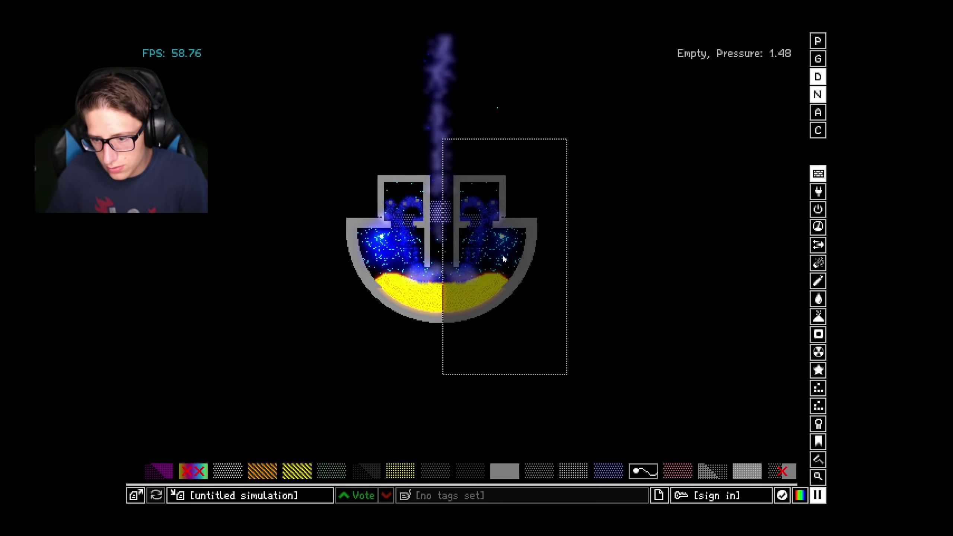
pyautogui.click(502, 255)
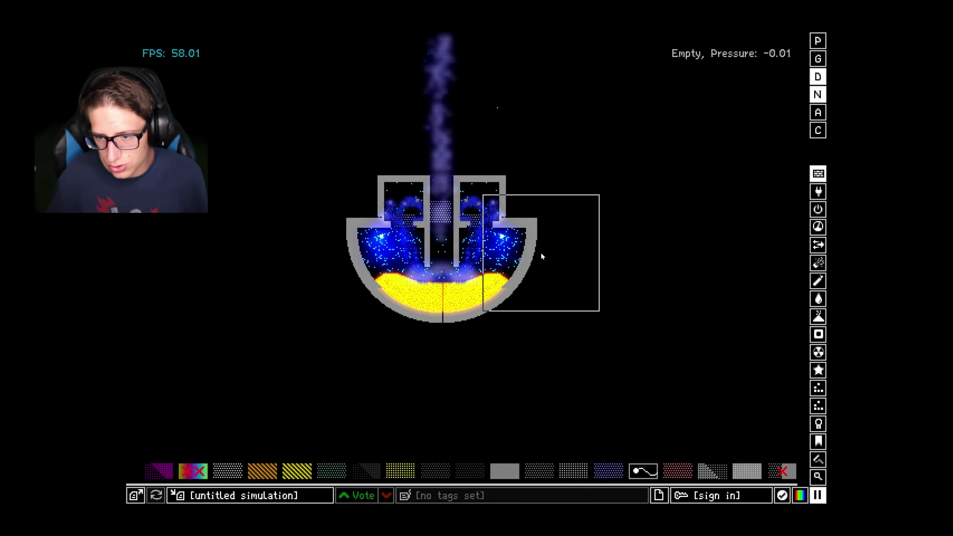
pyautogui.hotkey('ctrl', 'z')
pyautogui.hotkey('ctrl', 'v')
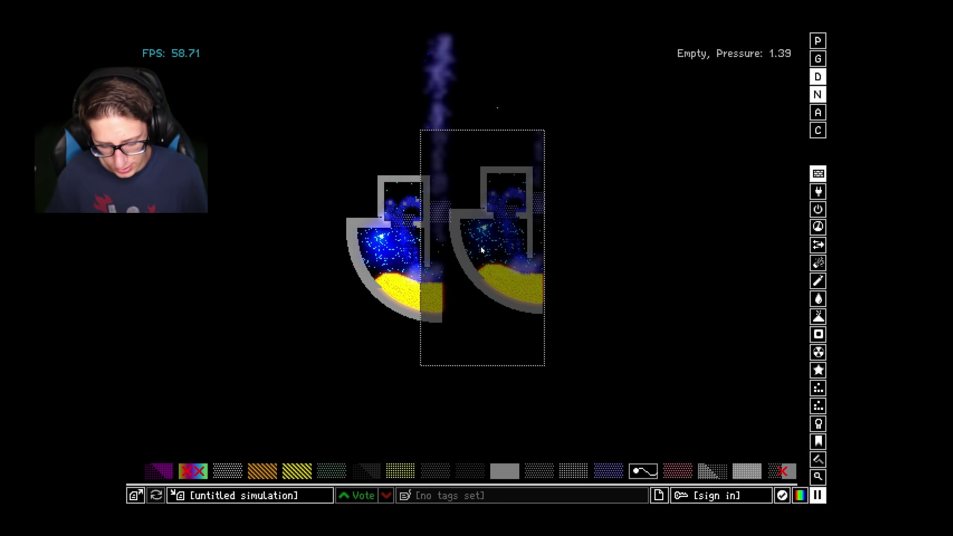
pyautogui.hotkey('shift', 'r')
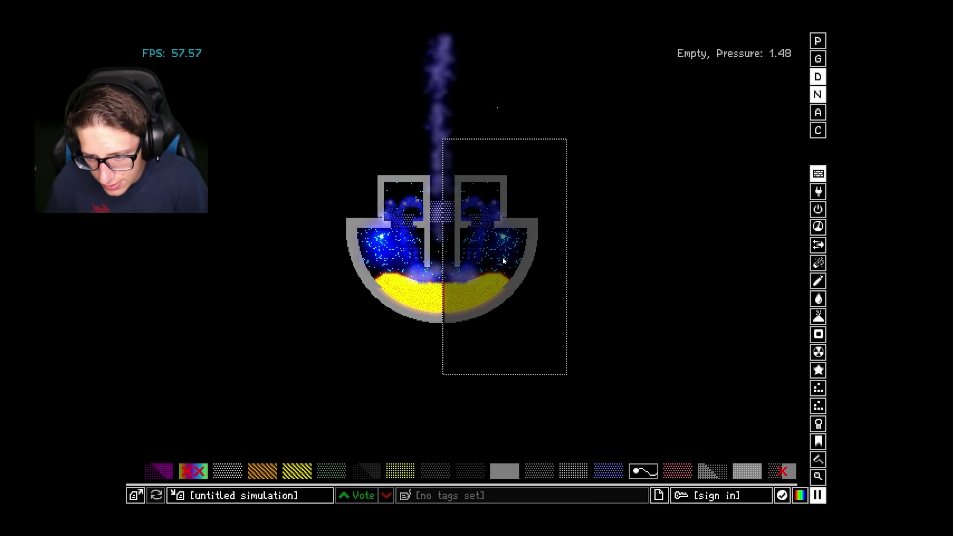
# Stamp the mirrored chamber copy onto the right side of the central column
pyautogui.click(501, 256)
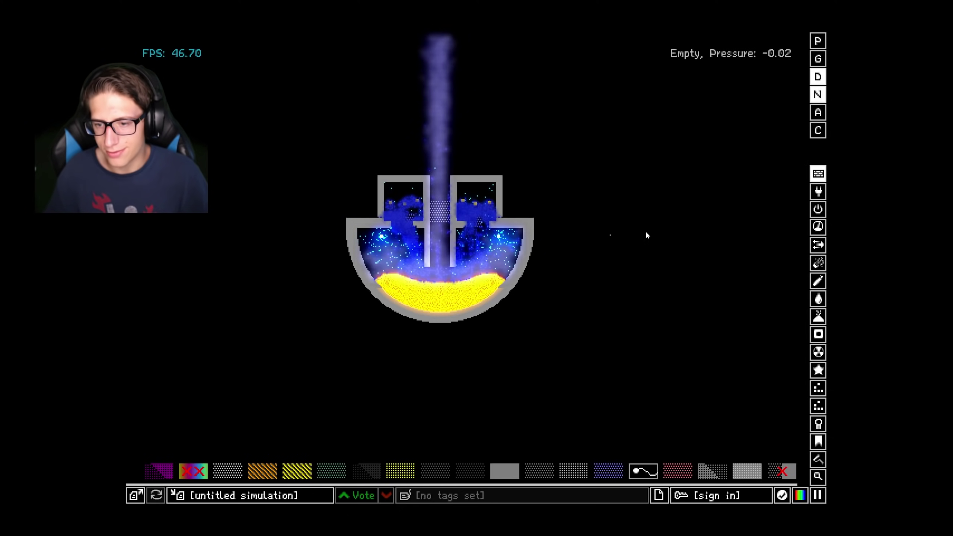
# Erase the central FAN wall block at the top of the reactor using the wall eraser
pyautogui.click(792, 474)
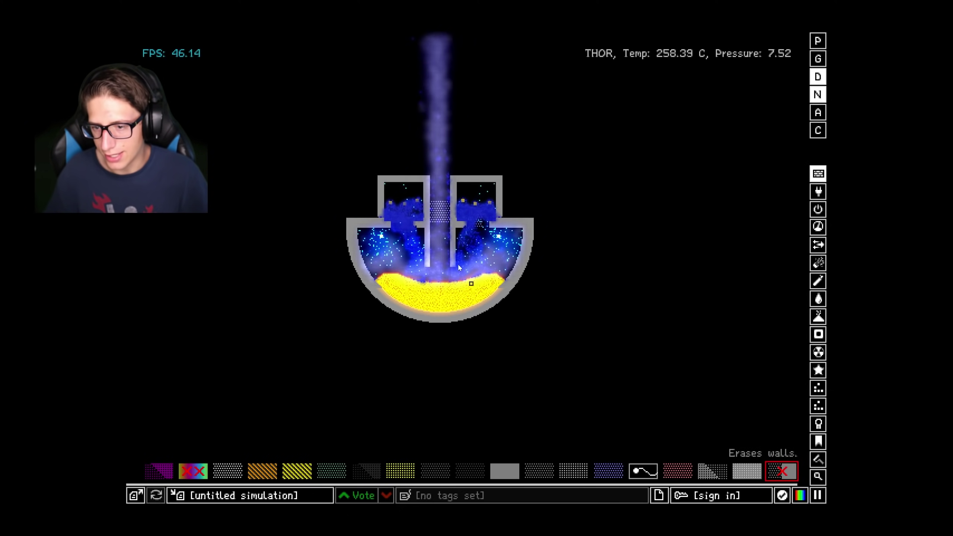
pyautogui.click(441, 213)
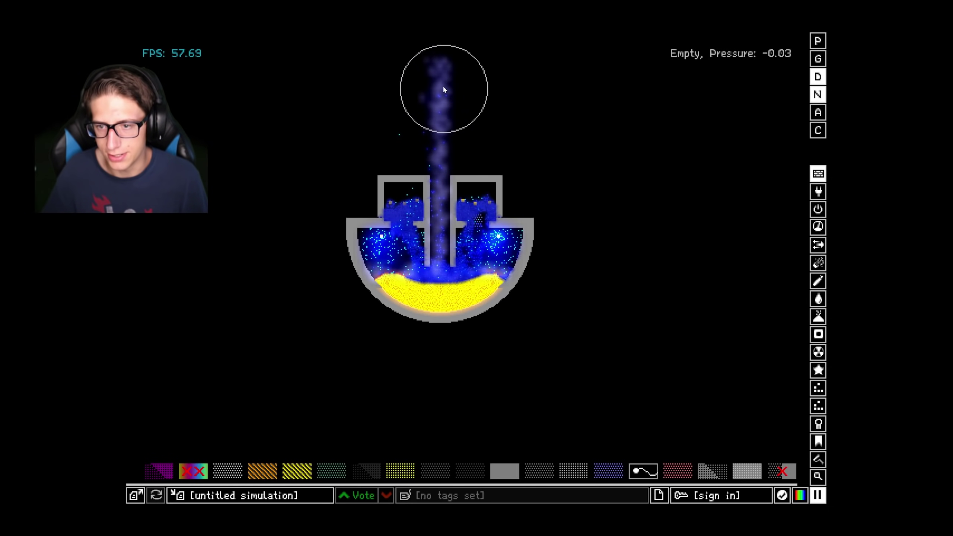
# Draw an enlarged TTAN disk above the reactor and hollow it into a ring
pyautogui.scroll(10, 443, 88)
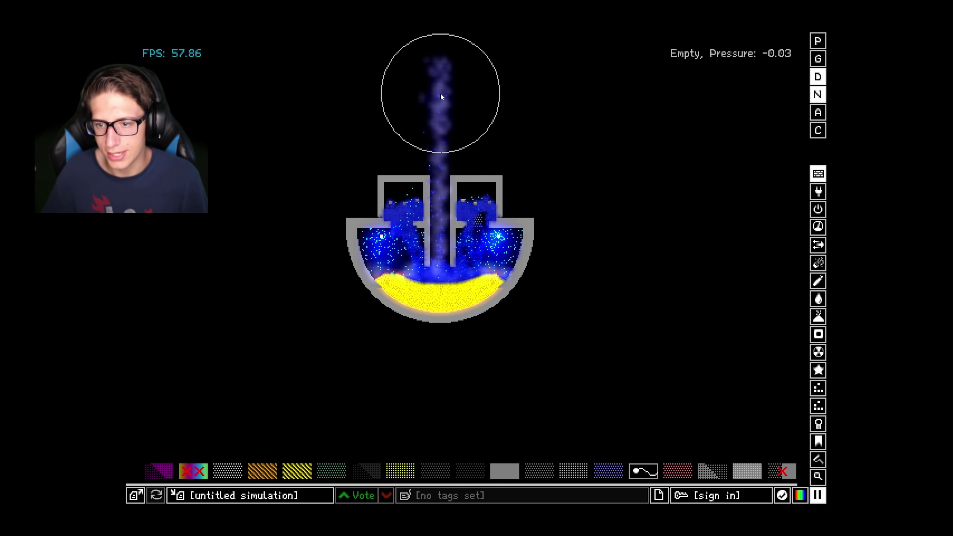
pyautogui.click(441, 95)
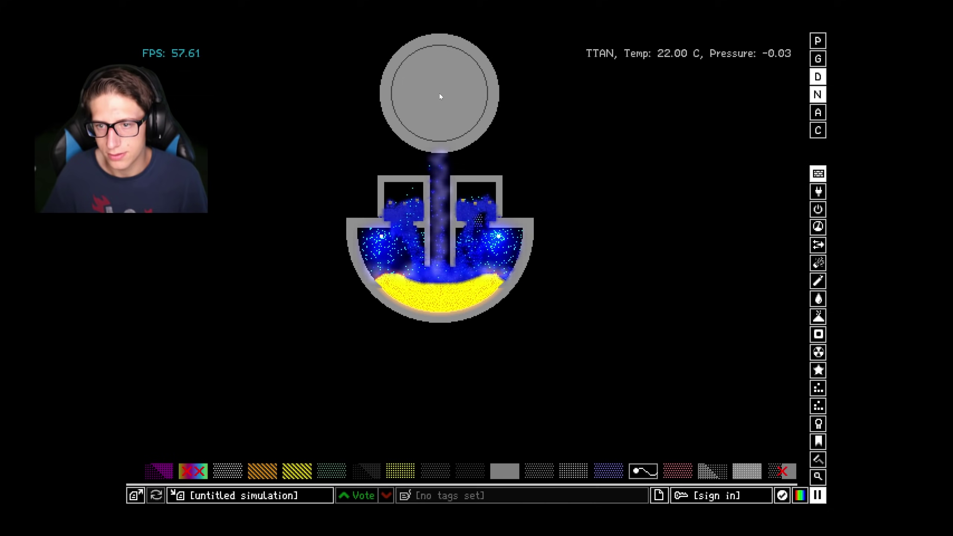
pyautogui.rightClick(440, 94)
# Erase the ring's lower part with a square brush, leaving a titanium hook-shaped arch
pyautogui.press('Tab')
pyautogui.scroll(-4, 408, 118)
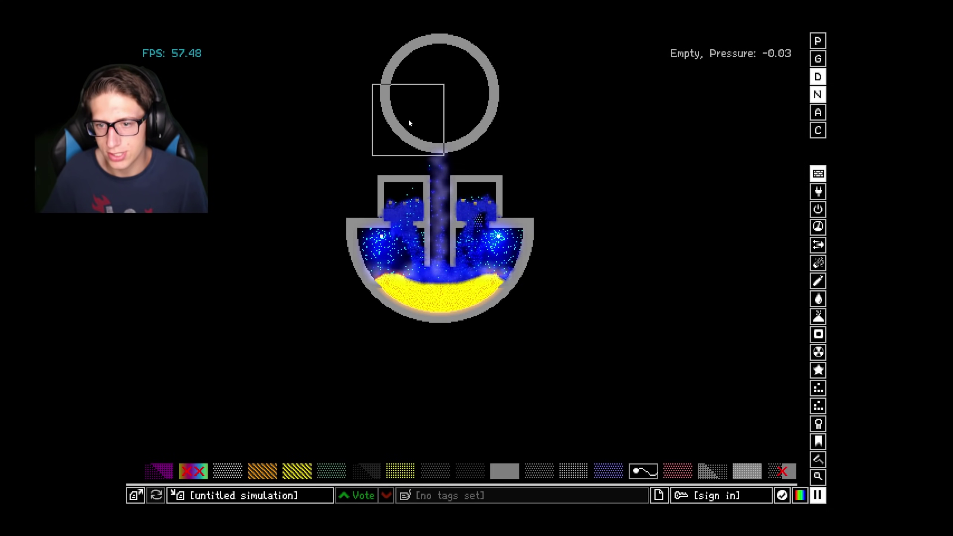
pyautogui.scroll(3, 414, 125)
pyautogui.scroll(4, 416, 127)
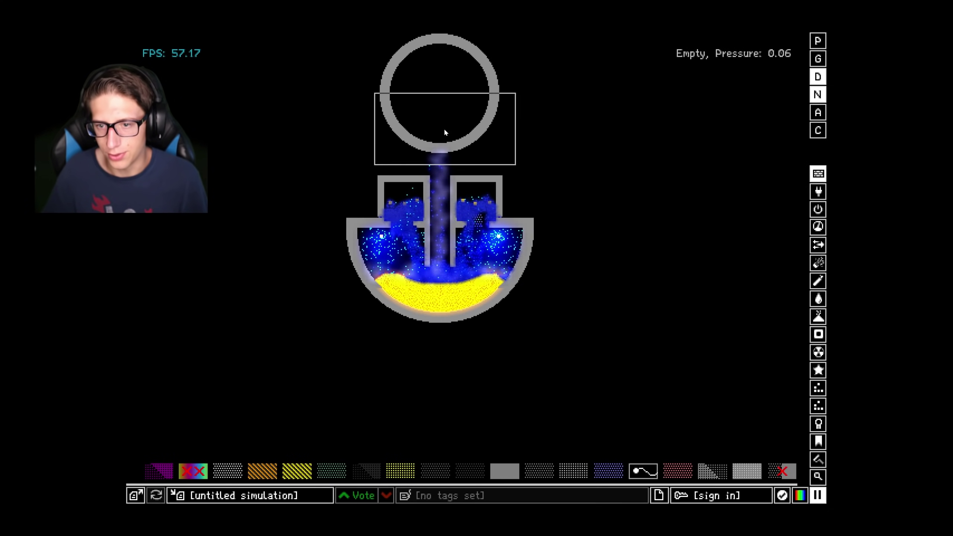
pyautogui.rightClick(442, 129)
pyautogui.scroll(-8, 443, 128)
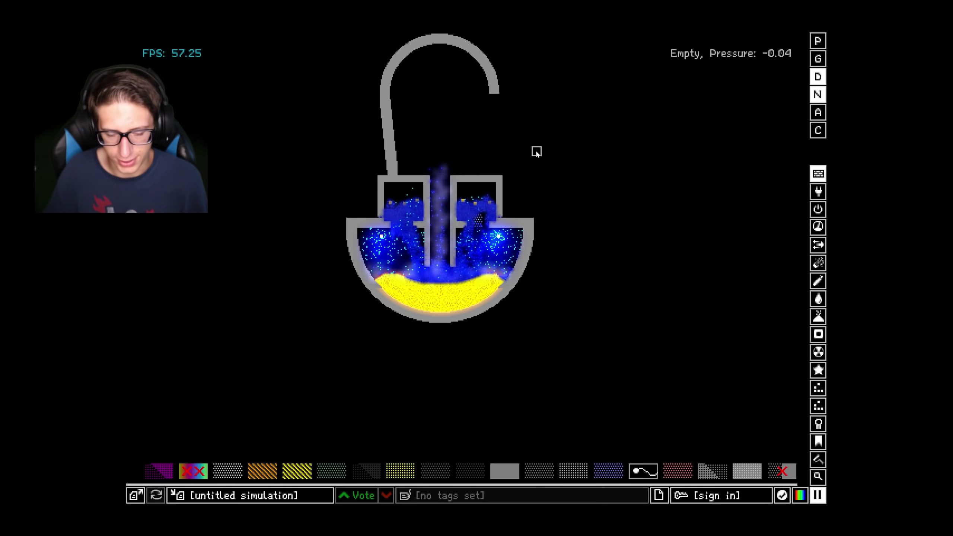
pyautogui.hotkey('ctrl', 'c')
# Copy the hook's left arm and stamp a mirrored copy on the right to close the dome
pyautogui.moveTo(363, 32); pyautogui.dragTo(441, 176)
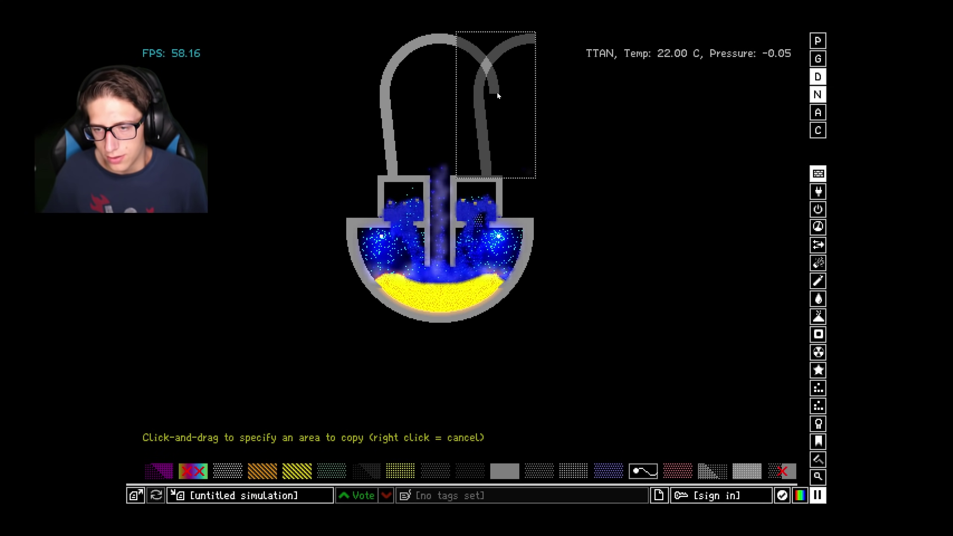
pyautogui.hotkey('shift', 'r')
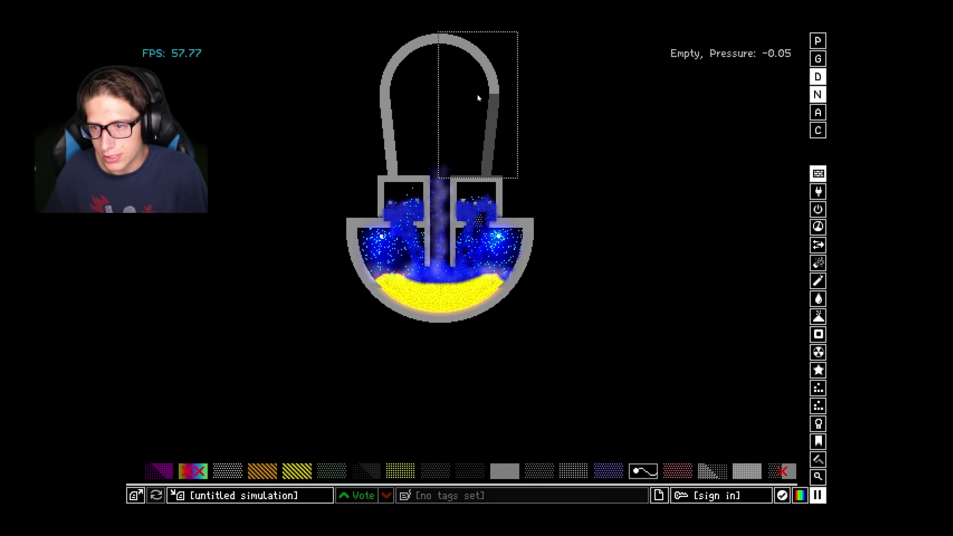
pyautogui.click(479, 98)
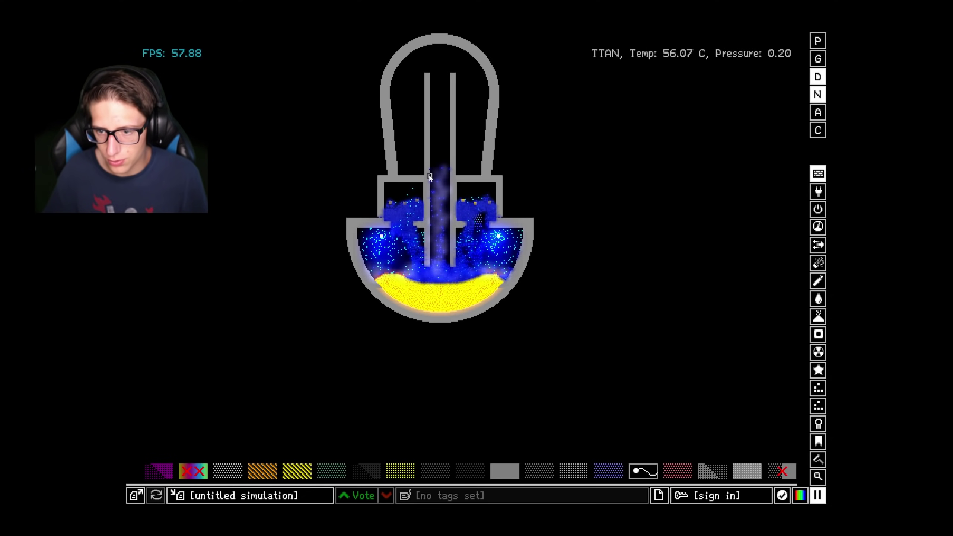
# Erase a few titanium pixels inside the dome, then search 'INS' and pick INSL
pyautogui.rightClick(452, 171)
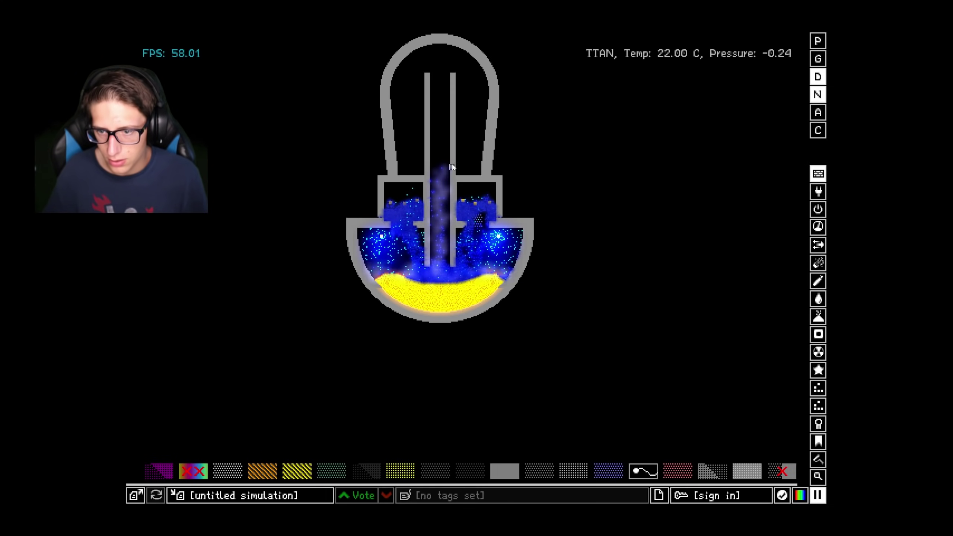
pyautogui.click(817, 476)
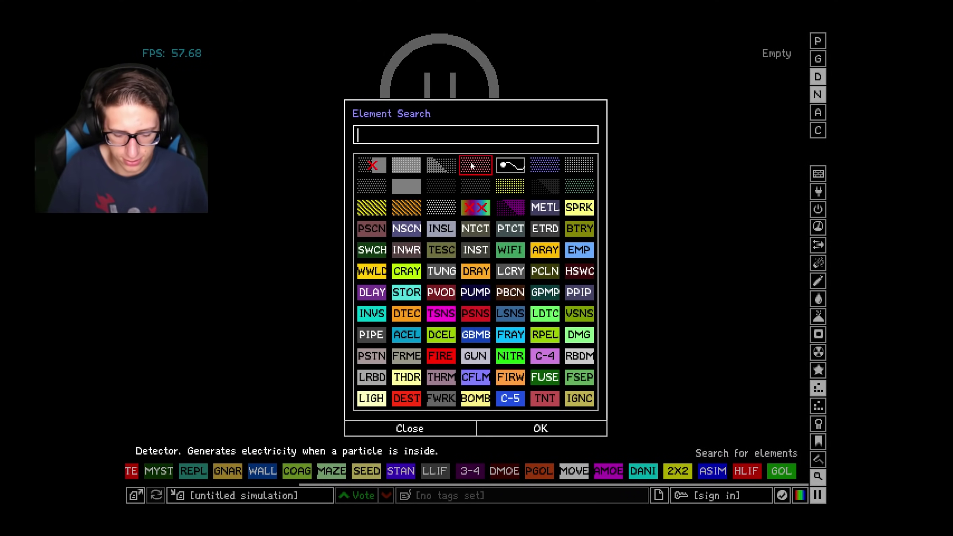
pyautogui.write('INS')
pyautogui.click(373, 167)
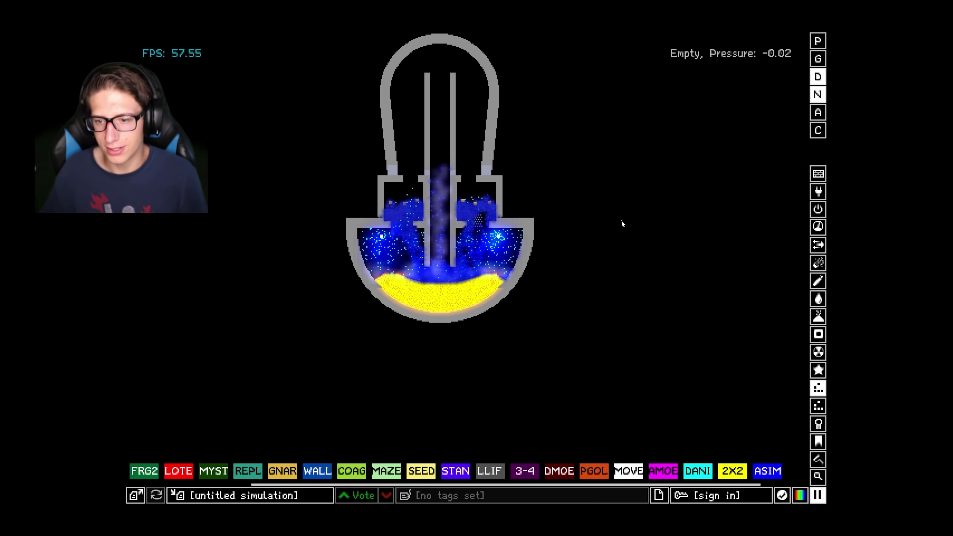
# Search the elements for 'FR' and select the matching element to run in the reactor
pyautogui.click(814, 480)
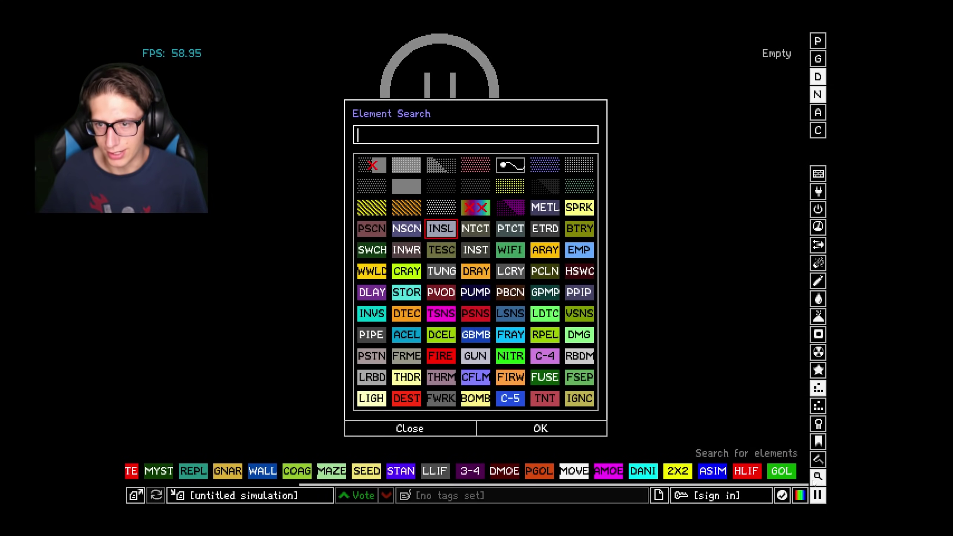
pyautogui.write('FR')
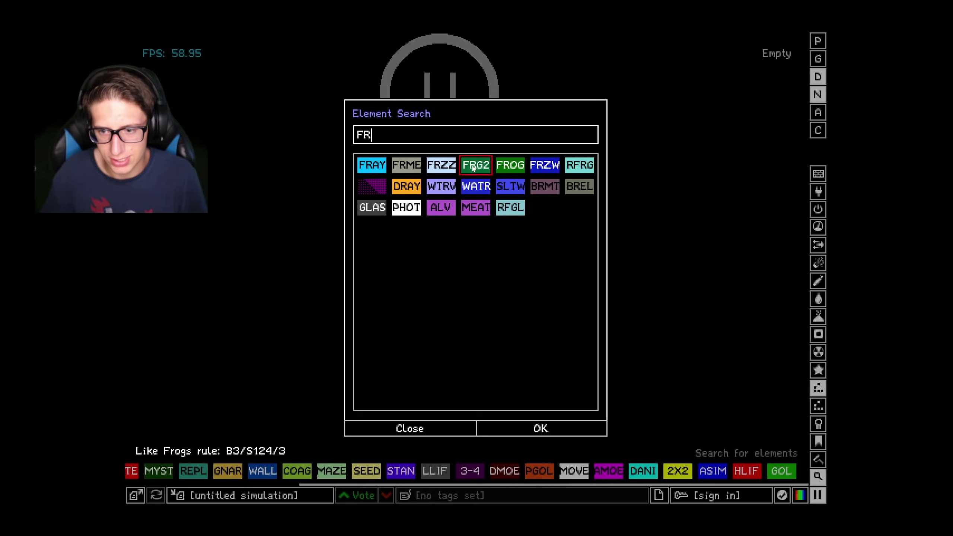
pyautogui.click(455, 166)
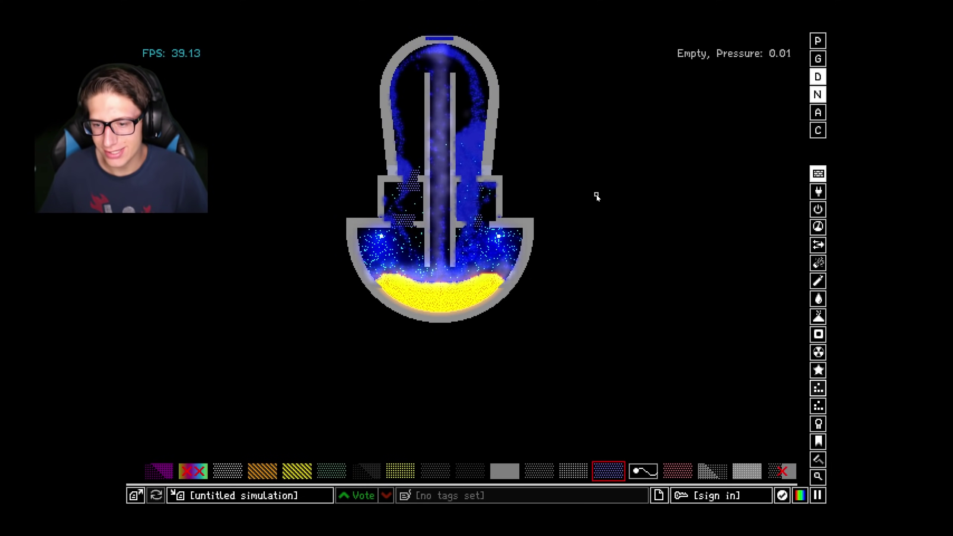
# Save the simulation to the computer as 'Thorium Engine'
pyautogui.click(244, 495)
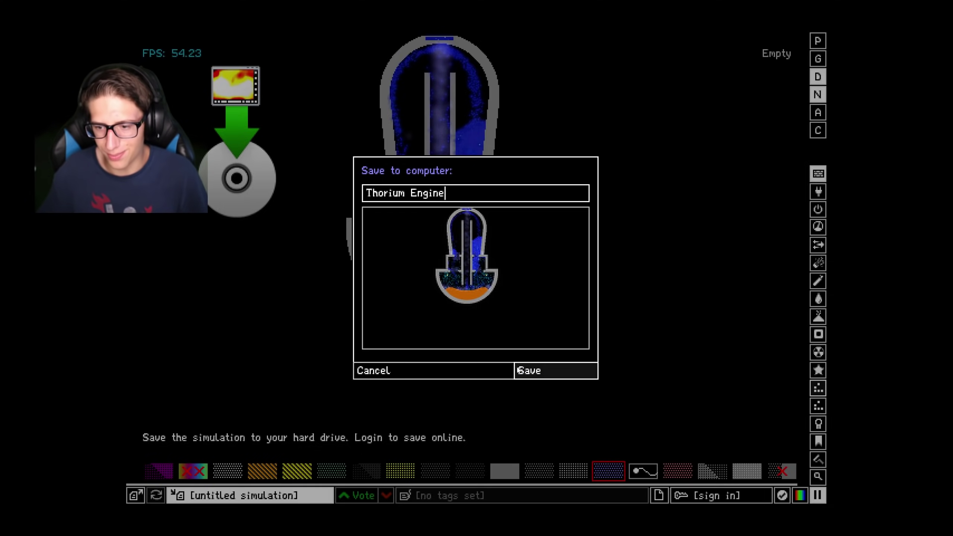
pyautogui.click(543, 376)
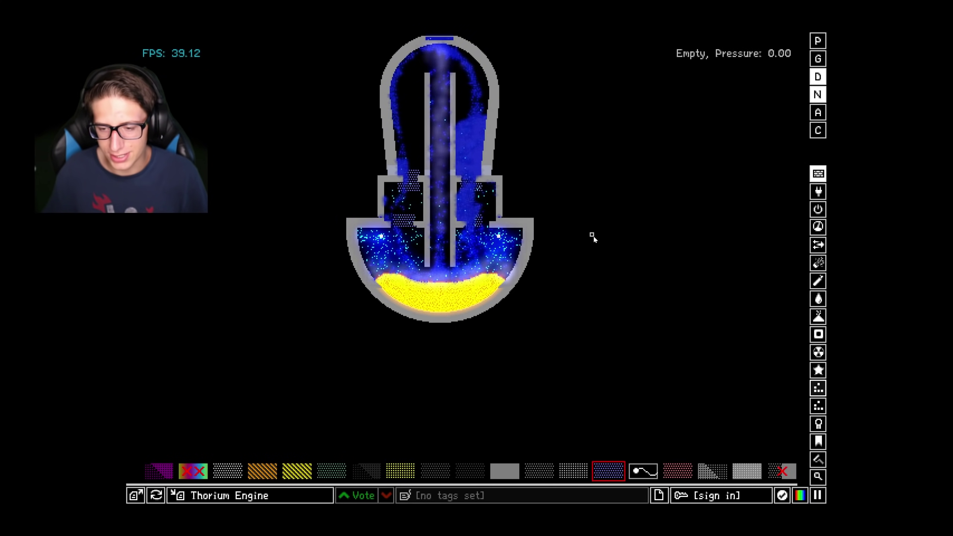
# Inspect the reactor, left chamber and right chamber up close with the zoom lens, shrinking the brush
pyautogui.press('z')
pyautogui.click(499, 237)
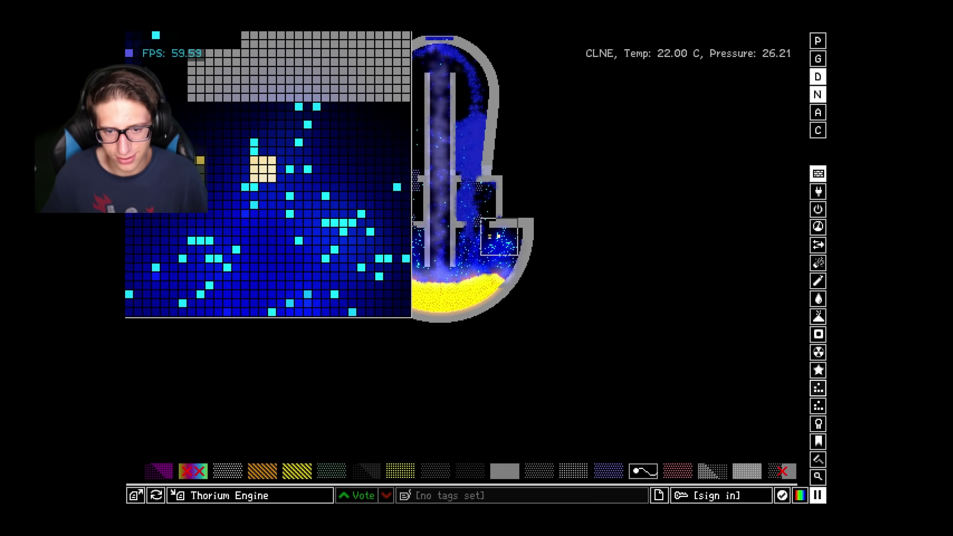
pyautogui.press('z')
pyautogui.click(395, 238)
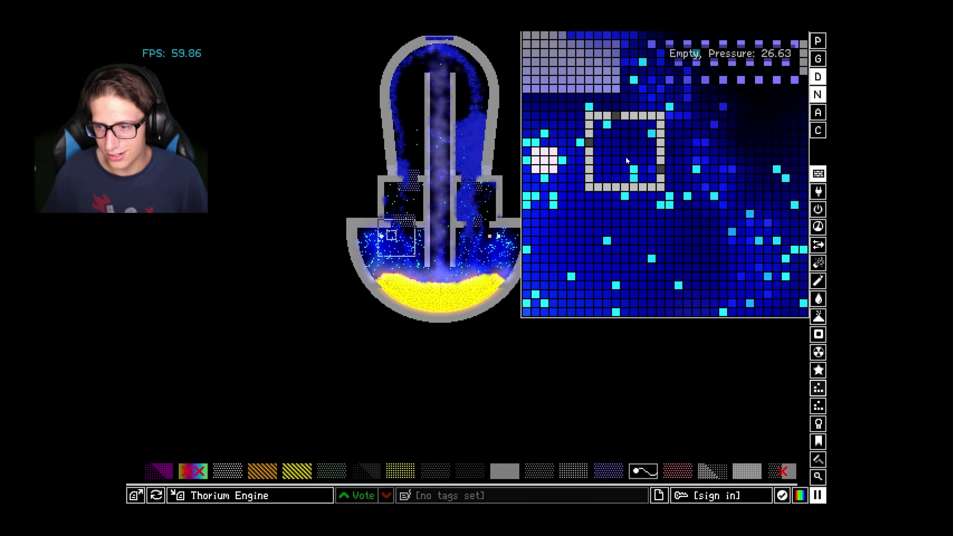
pyautogui.scroll(-2, 626, 161)
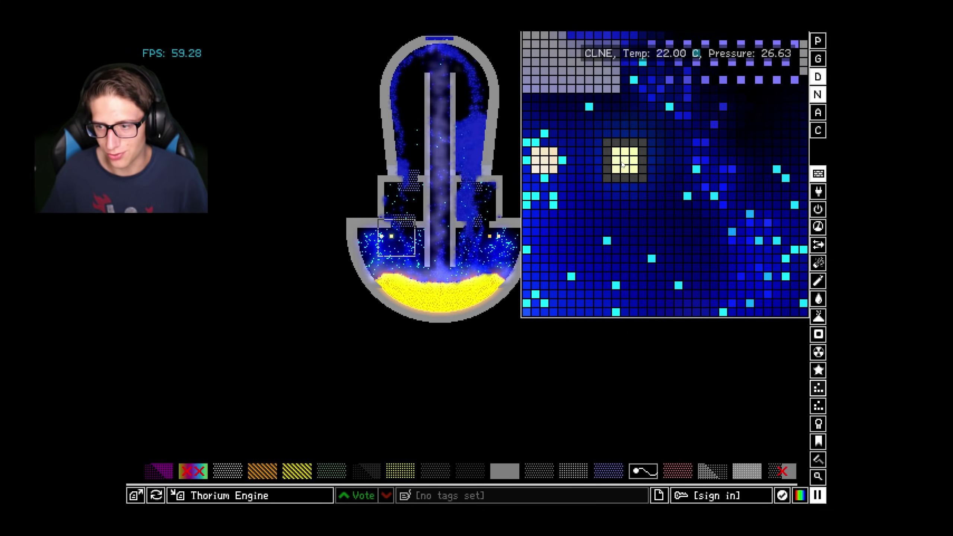
pyautogui.press('z')
pyautogui.click(486, 240)
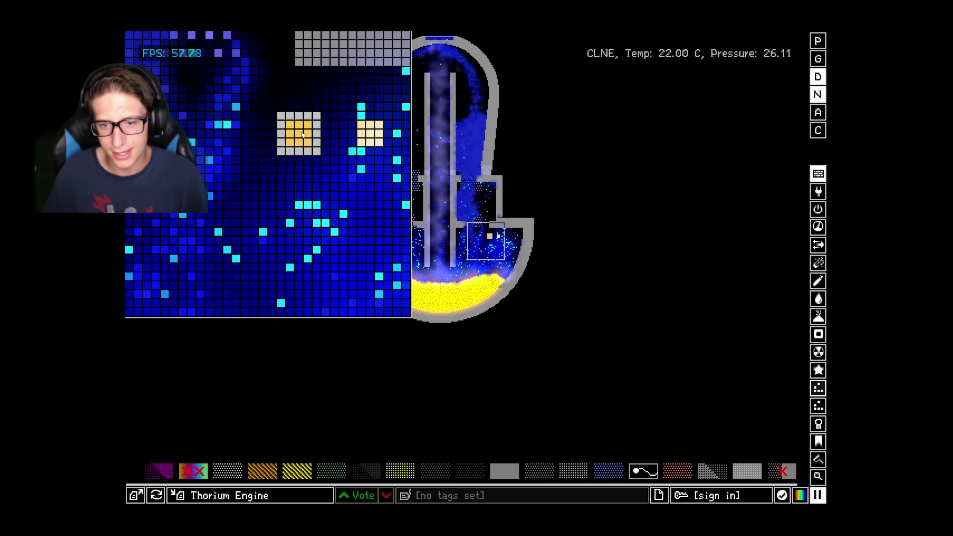
pyautogui.press('z')
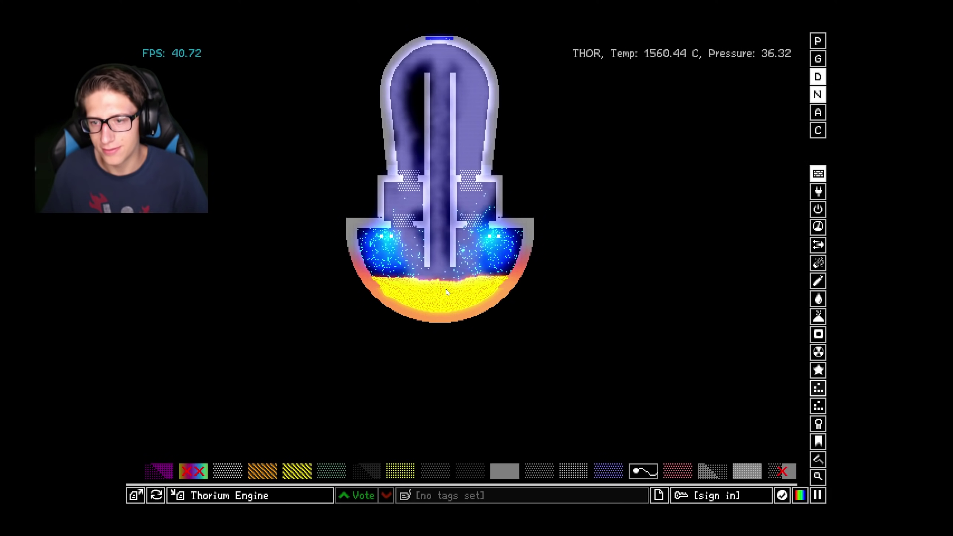
# Sample FAN from the reactor and aim the right fan block down toward the chamber bottom
pyautogui.middleClick(466, 185)
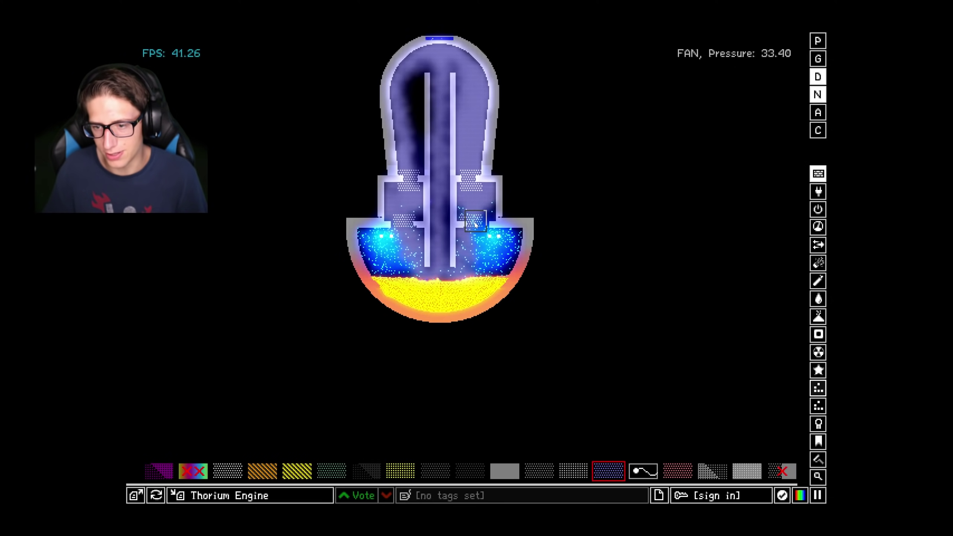
pyautogui.moveTo(475, 224); pyautogui.dragTo(519, 351)
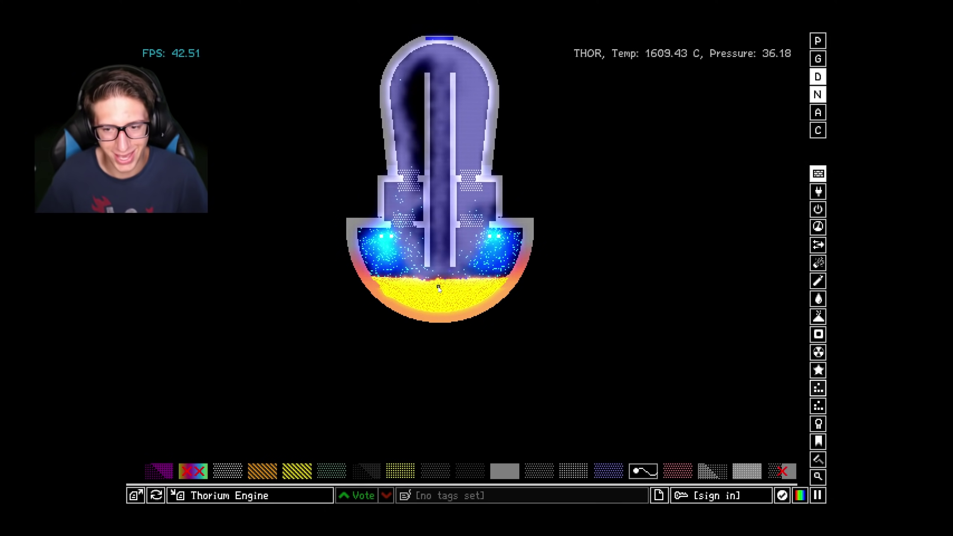
pyautogui.moveTo(818, 299)
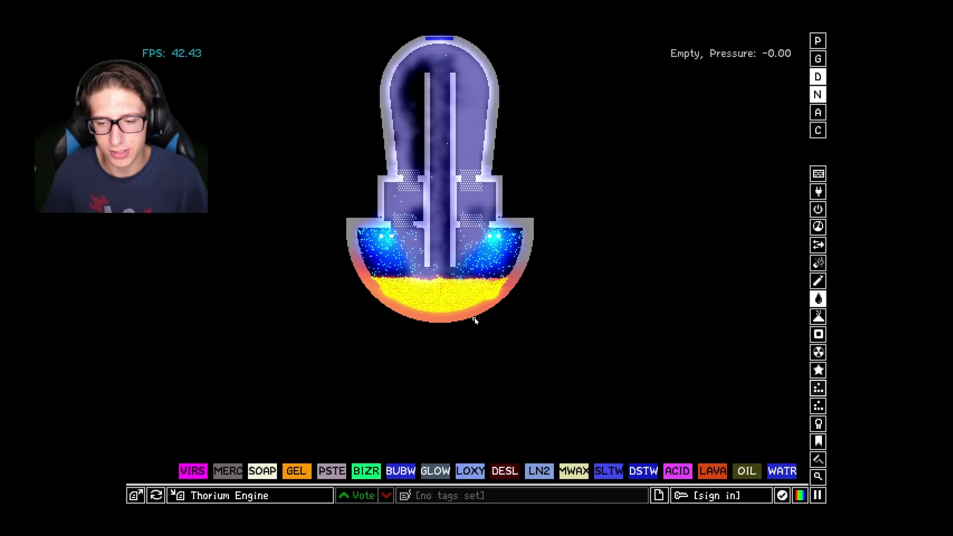
pyautogui.press('z')
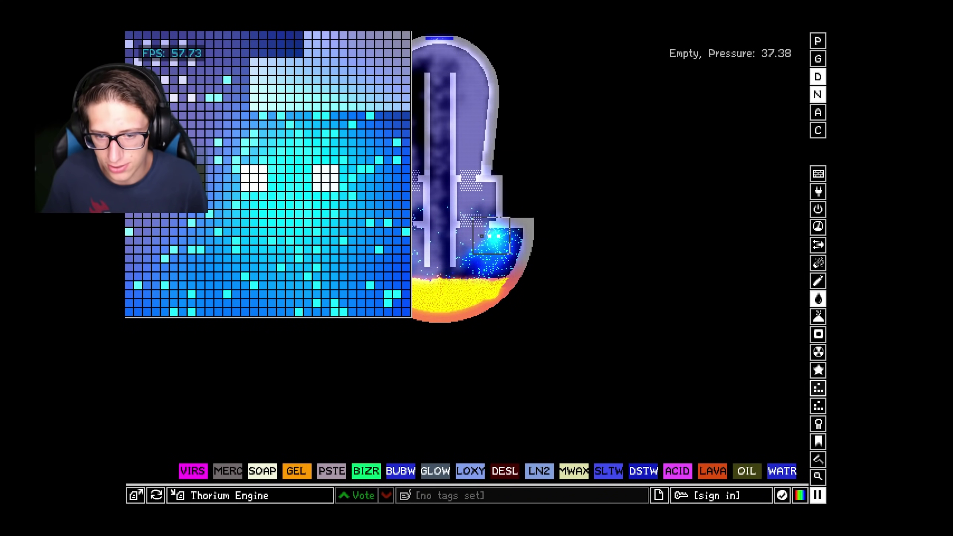
pyautogui.press('z')
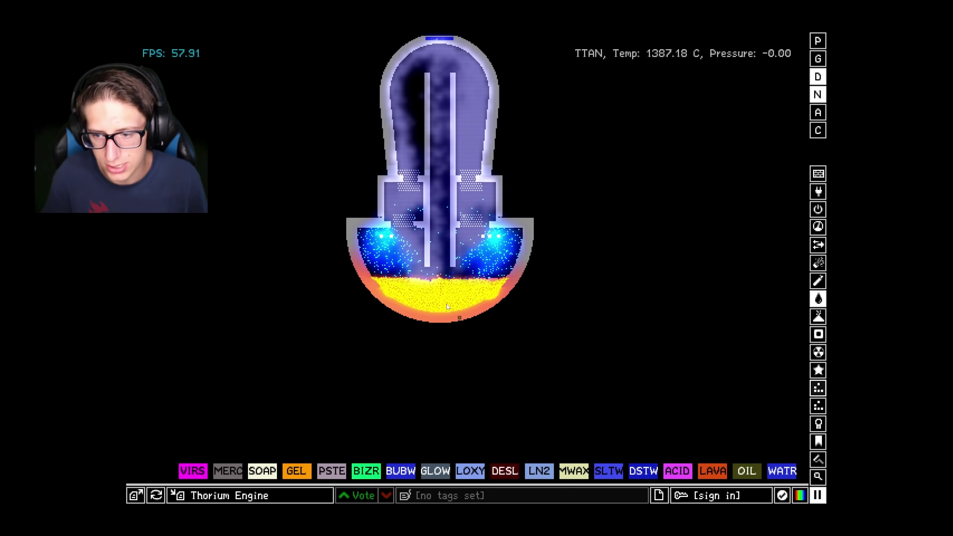
pyautogui.press('z')
pyautogui.click(395, 234)
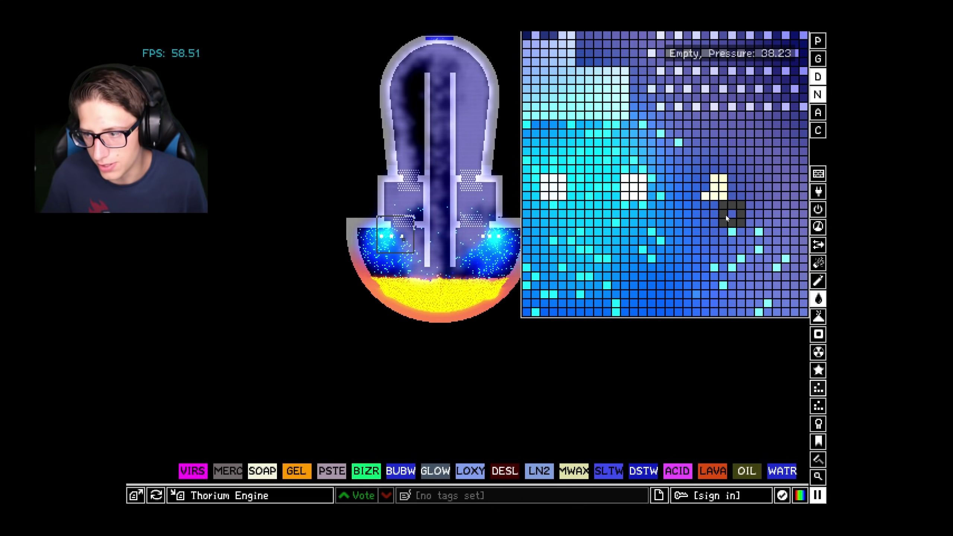
pyautogui.press('z')
pyautogui.click(482, 234)
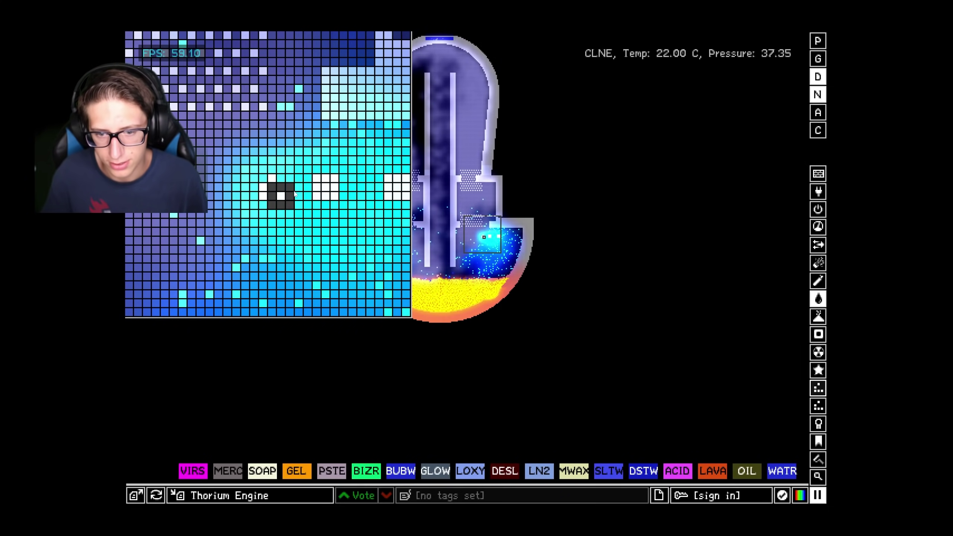
# Close the zoom window and let the overdriven reactor run until its lower shell bursts
pyautogui.press('z')
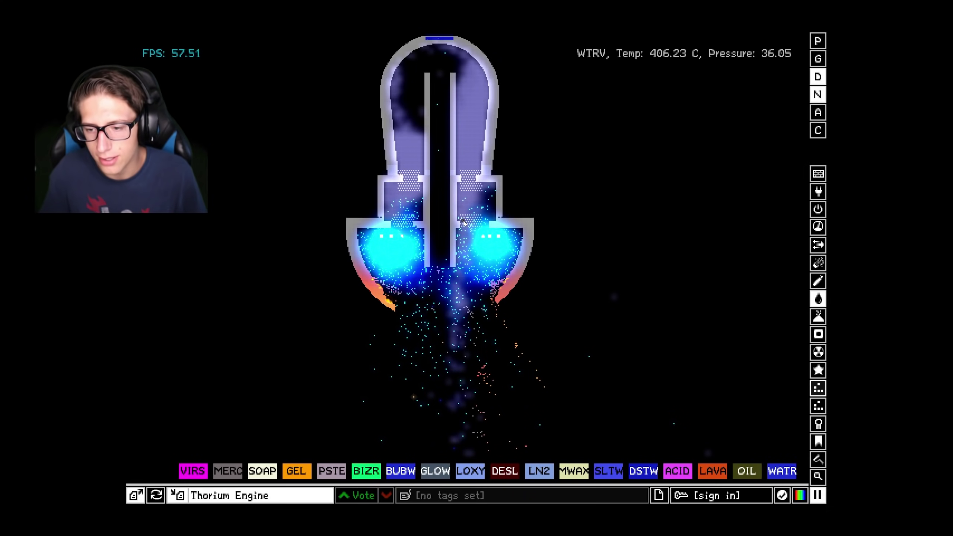
# Reset the Thorium Engine with Ctrl+R and inspect the fuel in its bottom under zoom
pyautogui.hotkey('ctrl', 'r')
pyautogui.press('z')
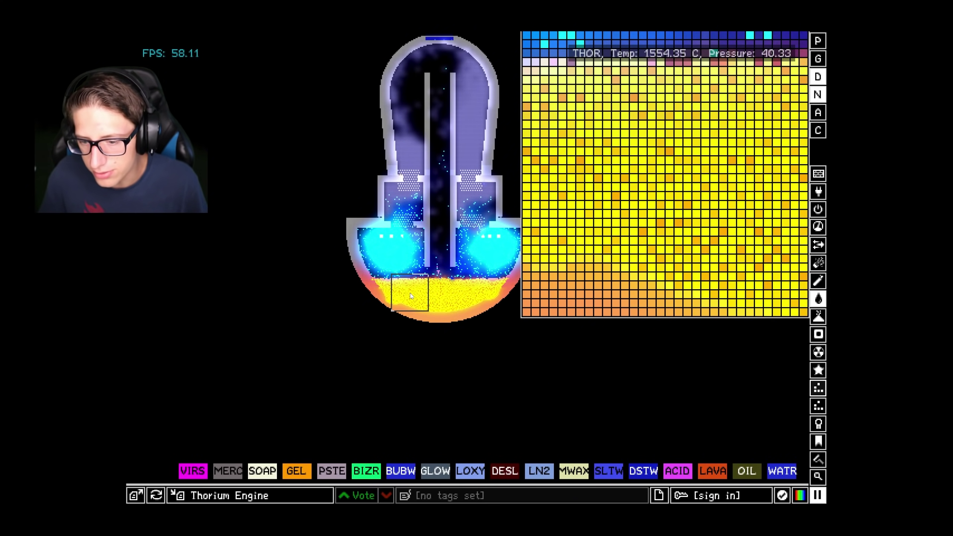
pyautogui.click(397, 277)
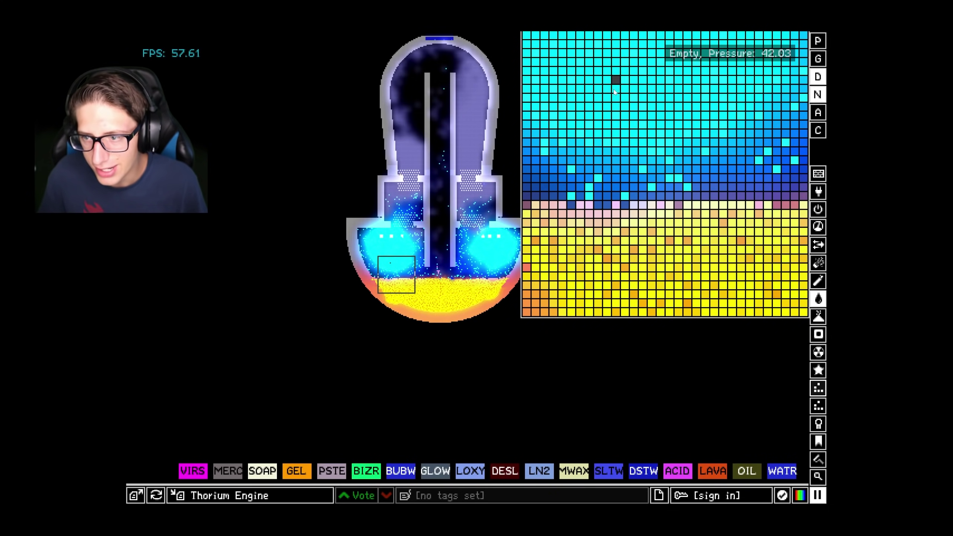
pyautogui.press('z')
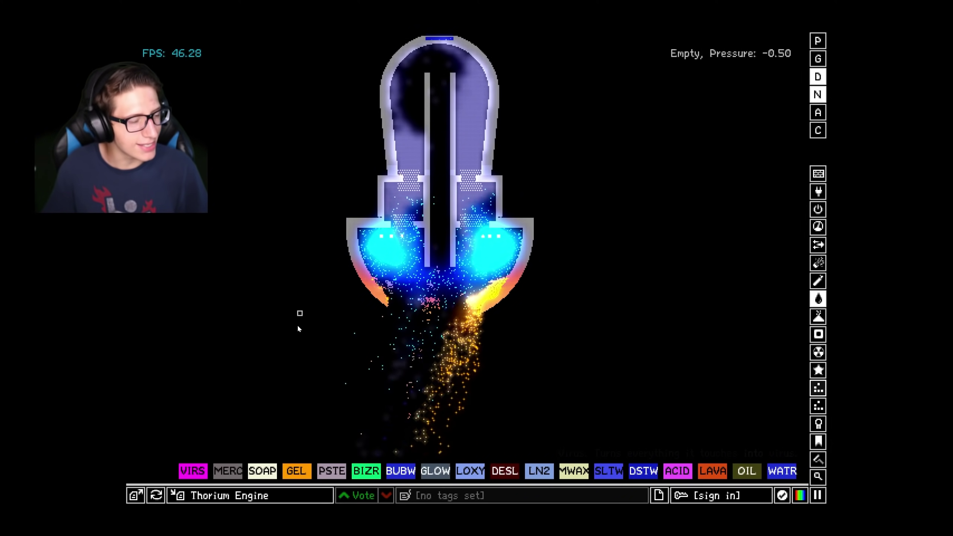
# Reload the Thorium Engine save to restore a fresh thorium bed under blue water
pyautogui.click(156, 495)
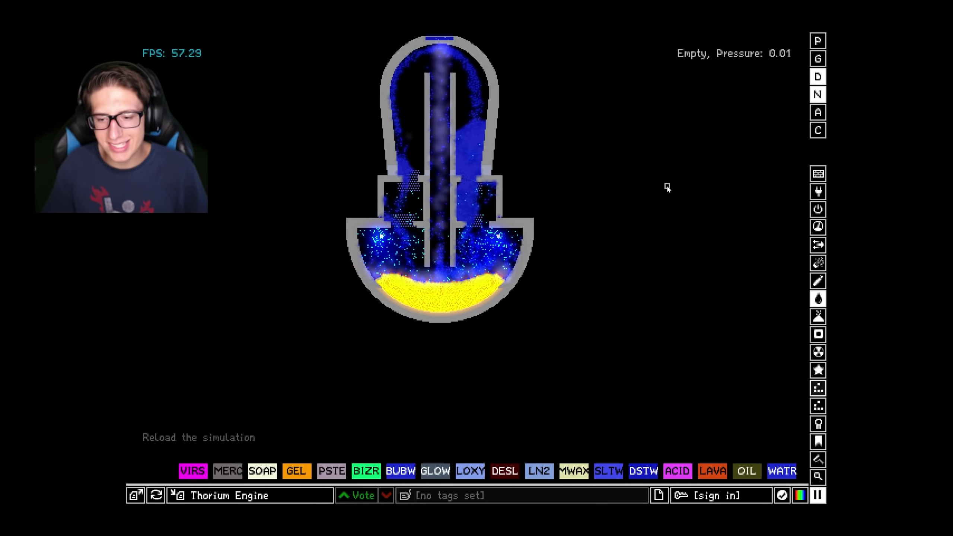